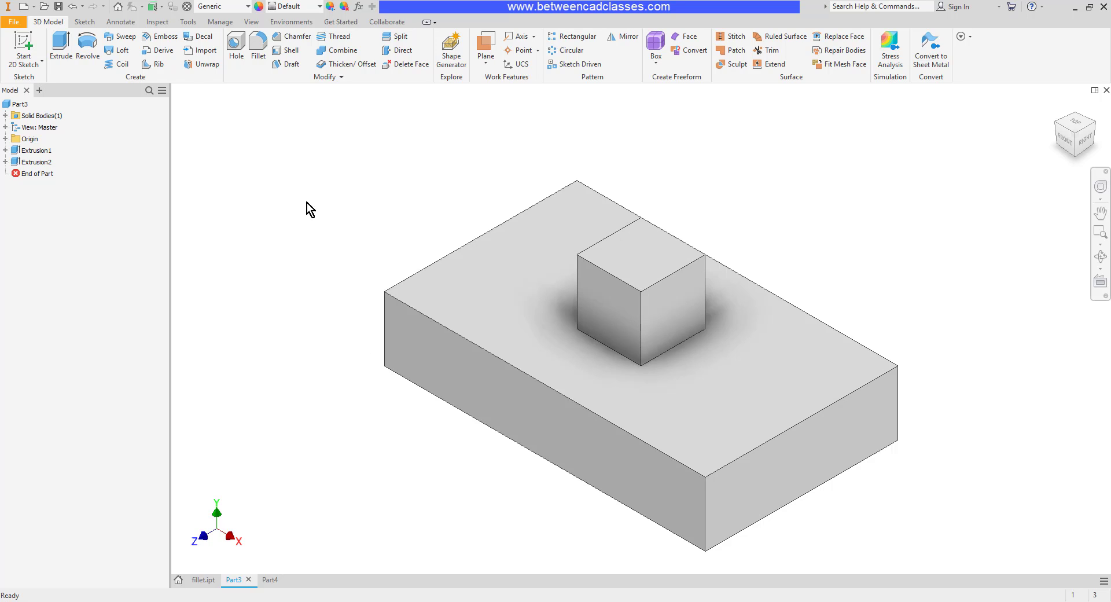
Fillet the base block's long front top edge with a 0.25 radius as Fillet1
{"action": "left_click", "coordinate": [259, 51]}
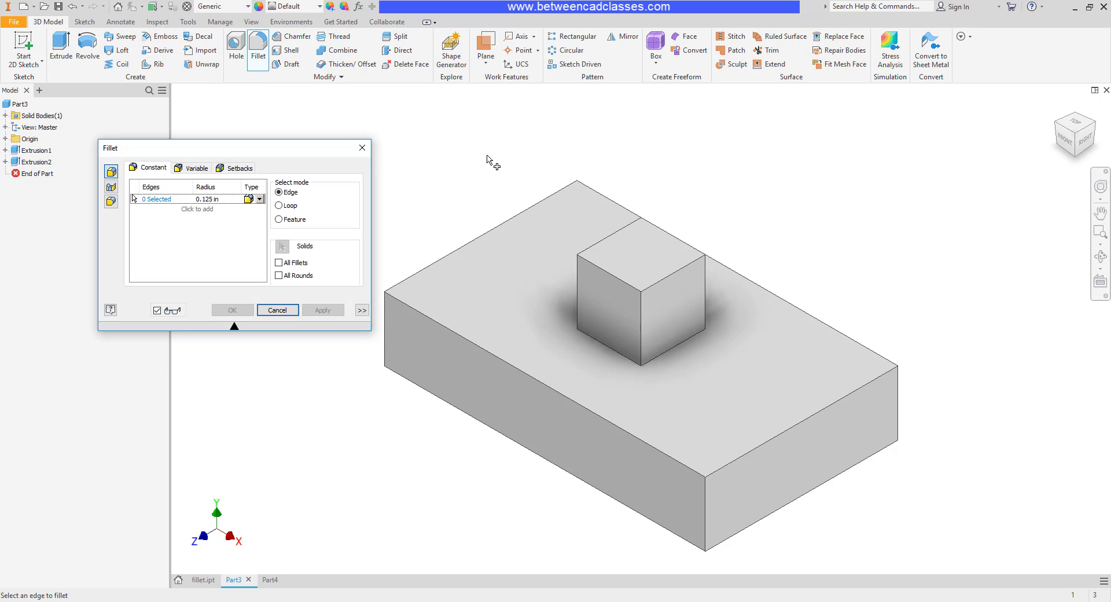
{"action": "left_click_drag", "start_coordinate": [272, 151], "coordinate": [398, 115]}
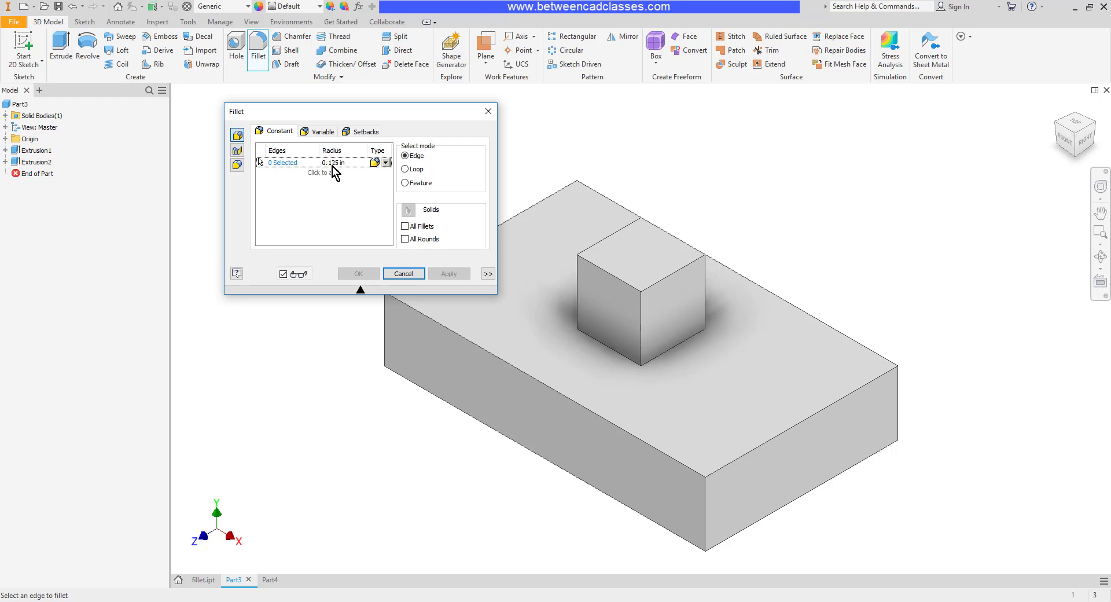
{"action": "left_click", "coordinate": [479, 351]}
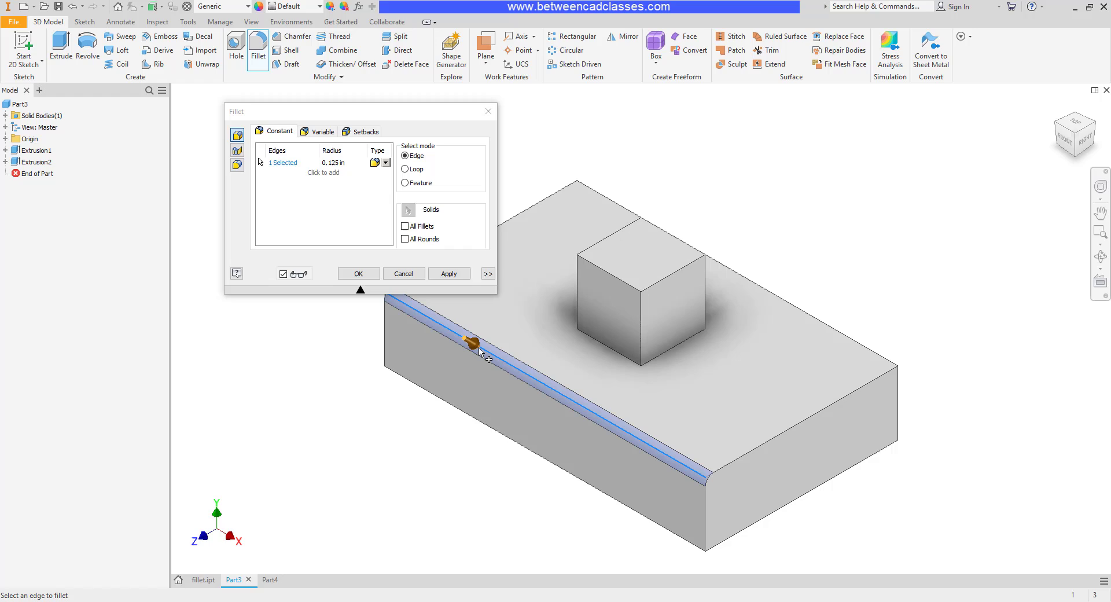
{"action": "left_click", "coordinate": [332, 162]}
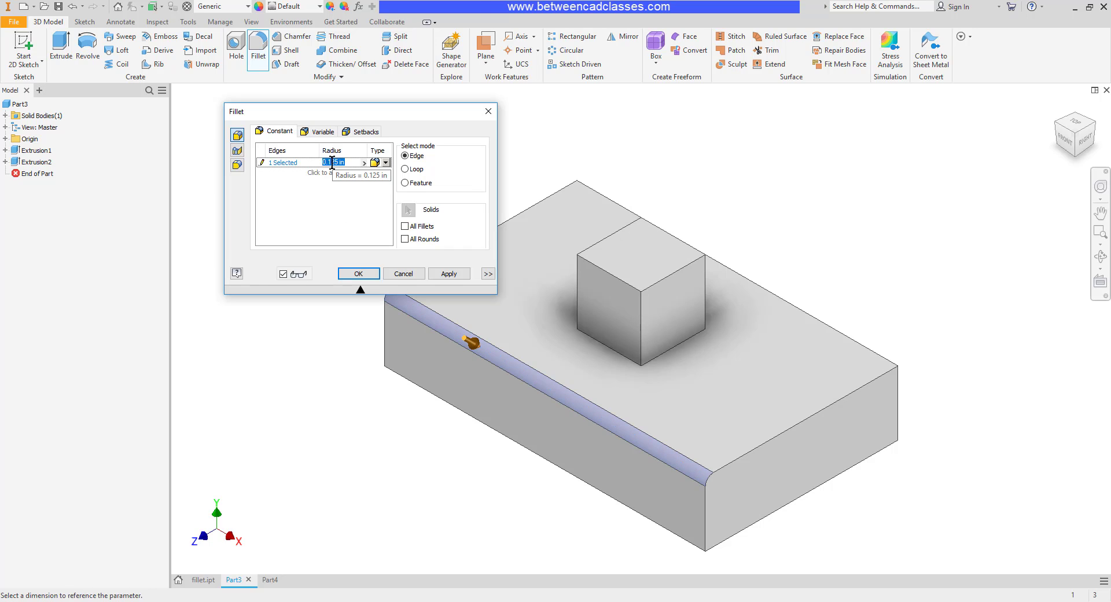
{"action": "key", "text": "BackSpace"}
{"action": "type", "text": "5"}
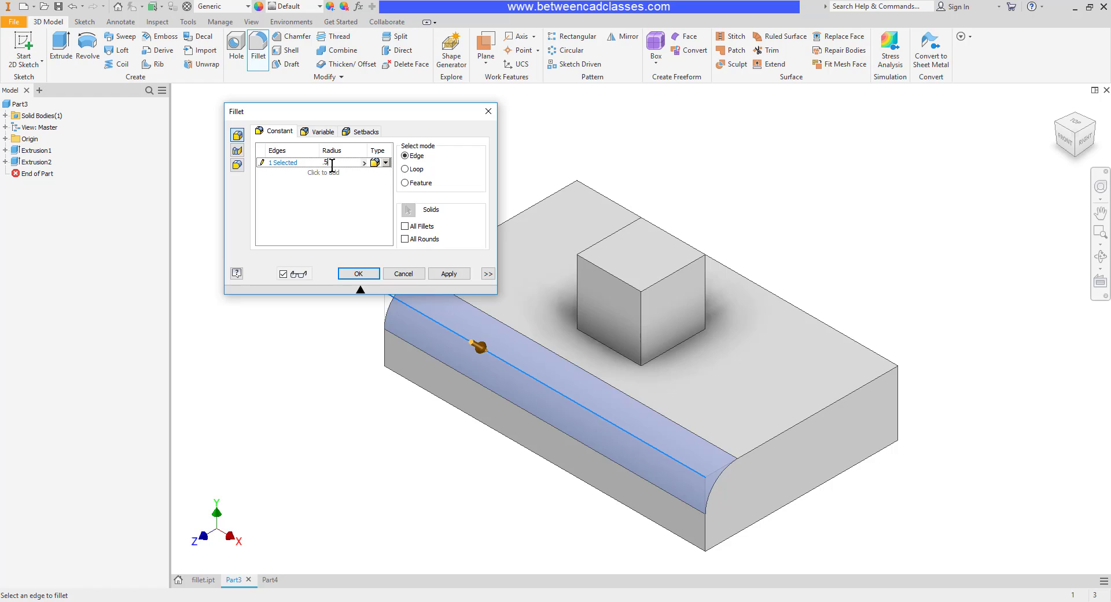
{"action": "key", "text": "BackSpace"}
{"action": "type", "text": "25"}
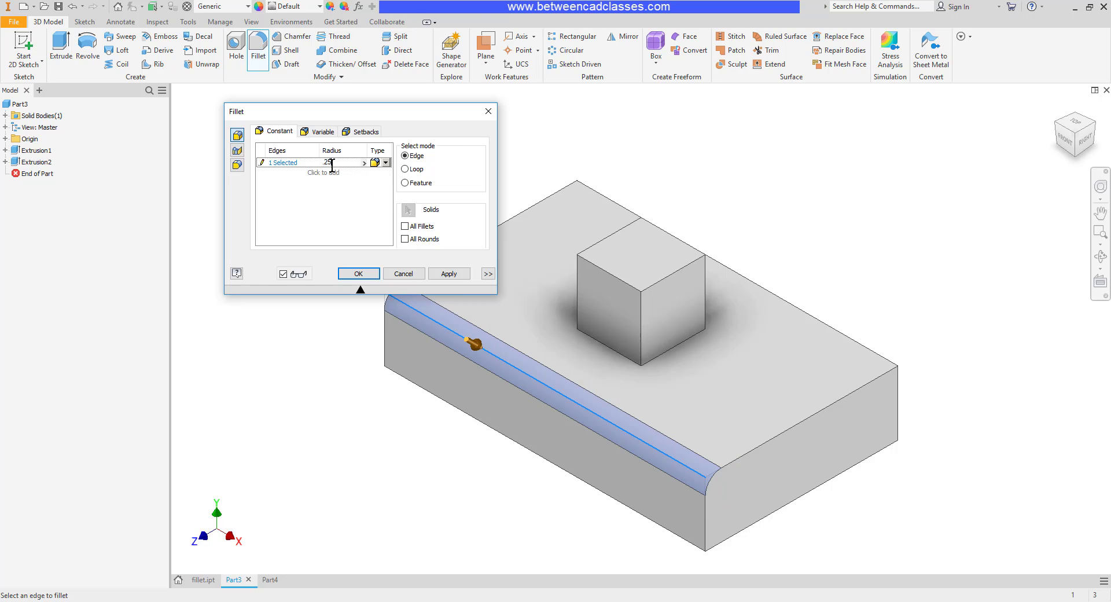
{"action": "left_click", "coordinate": [358, 273]}
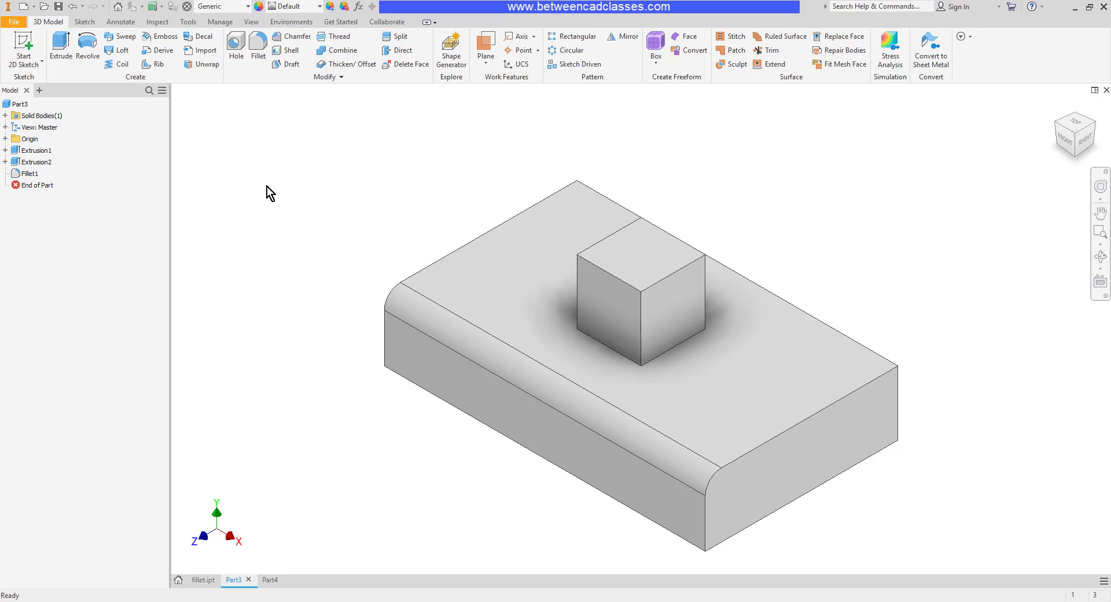
Undo the single-edge fillet and fillet all four base top edges at 0.25
{"action": "key", "text": "ctrl+z"}
{"action": "left_click", "coordinate": [259, 48]}
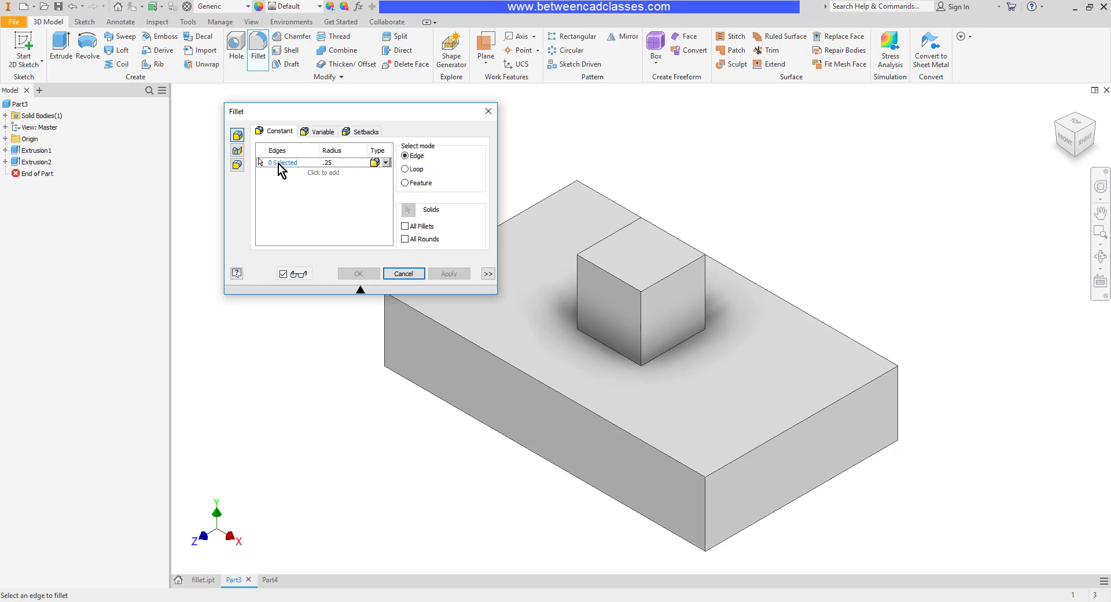
{"action": "left_click", "coordinate": [527, 376]}
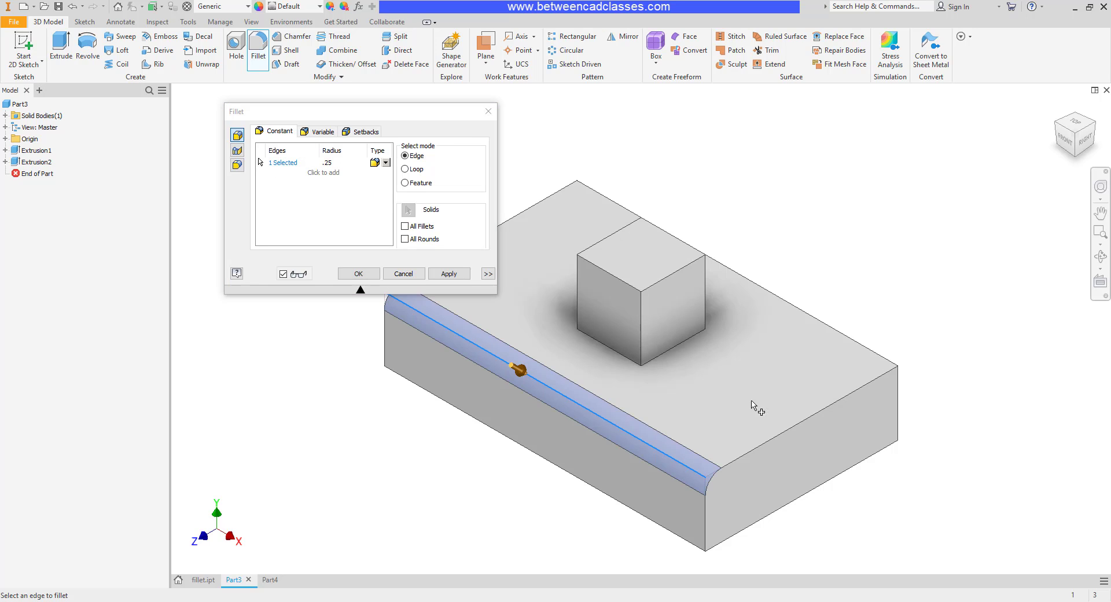
{"action": "left_click", "coordinate": [790, 428]}
{"action": "left_click", "coordinate": [807, 311]}
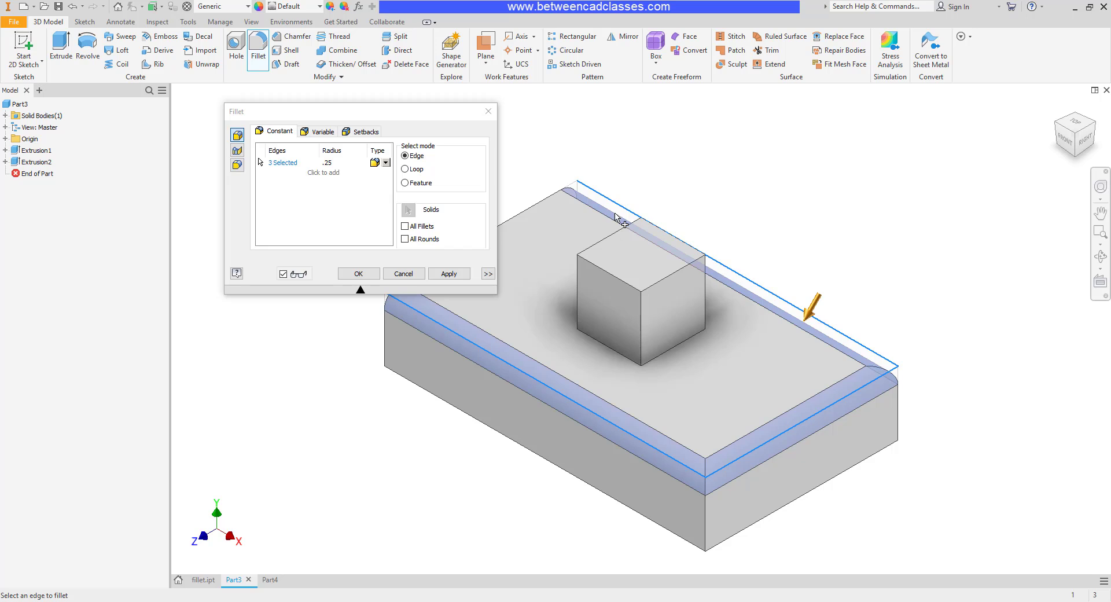
{"action": "left_click", "coordinate": [524, 214]}
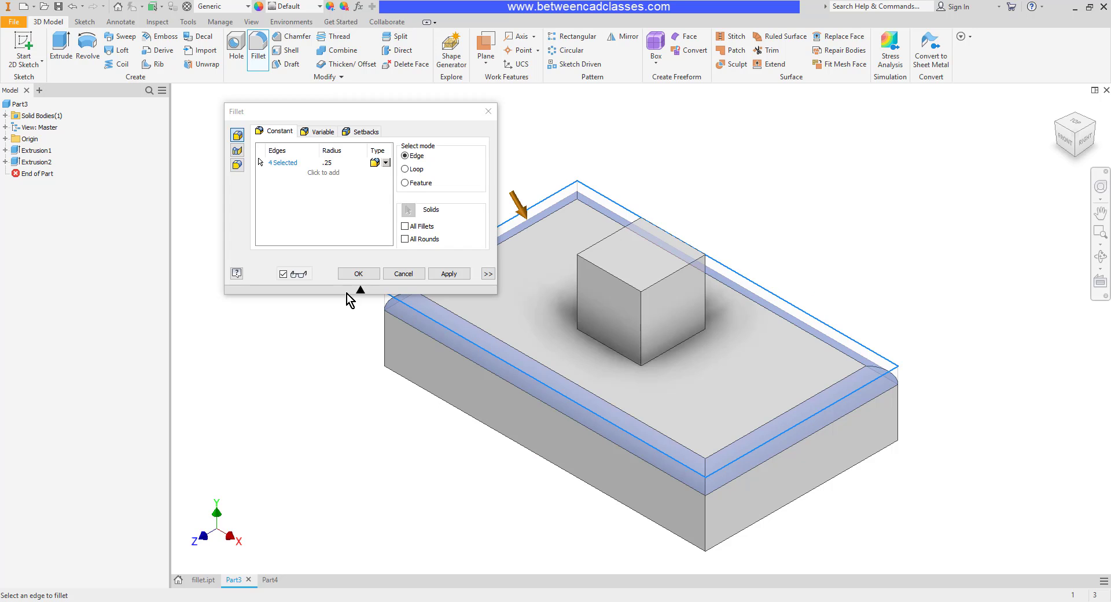
{"action": "left_click", "coordinate": [359, 276]}
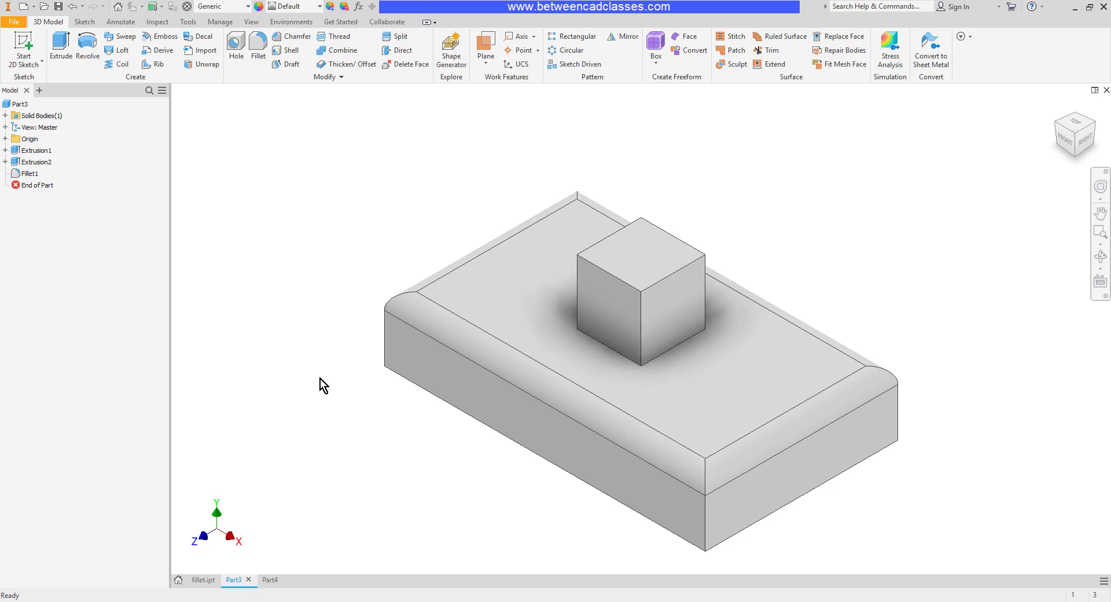
Undo the four-edge fillet and restart a fillet on the base's four top edges
{"action": "key", "text": "ctrl+z"}
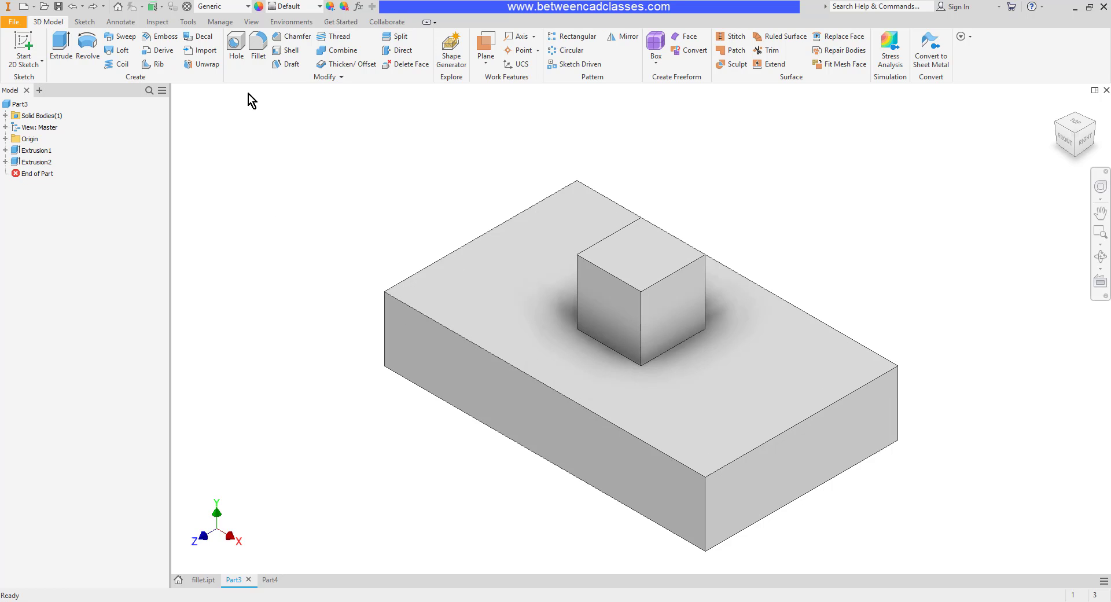
{"action": "left_click", "coordinate": [258, 46]}
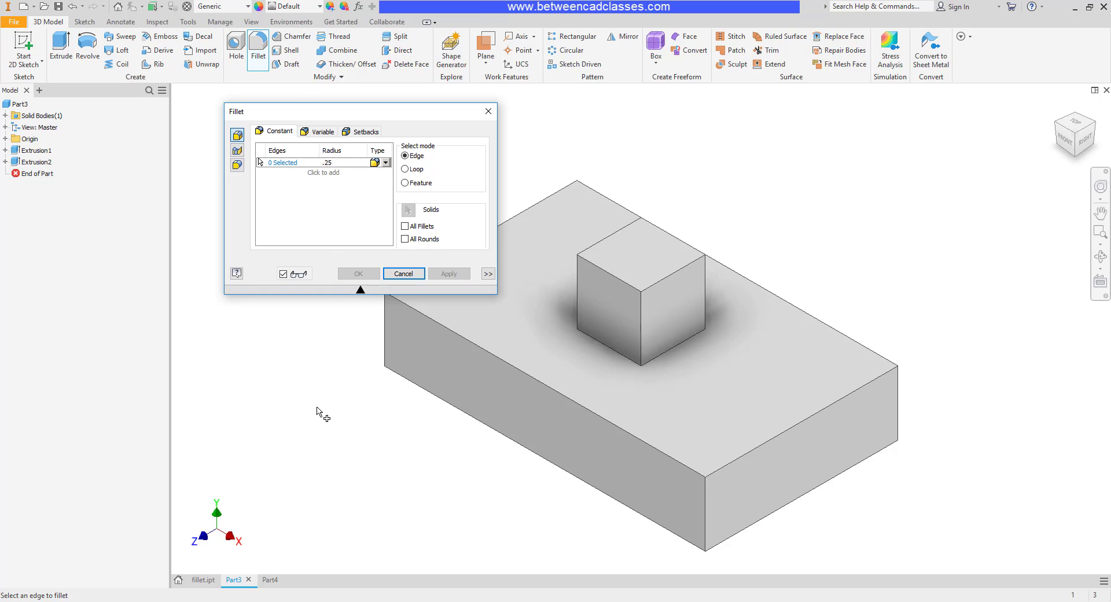
{"action": "mouse_move", "coordinate": [336, 113]}
{"action": "left_mouse_down"}
{"action": "mouse_move", "coordinate": [270, 100]}
{"action": "mouse_move", "coordinate": [248, 115]}
{"action": "left_mouse_up"}
{"action": "left_click", "coordinate": [449, 255]}
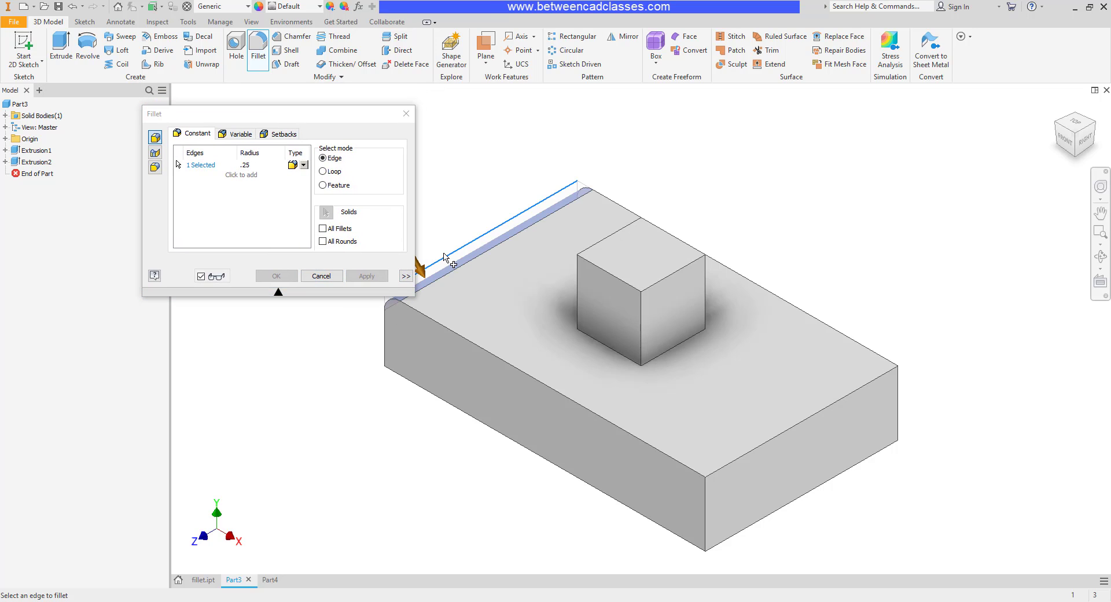
{"action": "left_click", "coordinate": [470, 342]}
{"action": "left_click", "coordinate": [798, 426]}
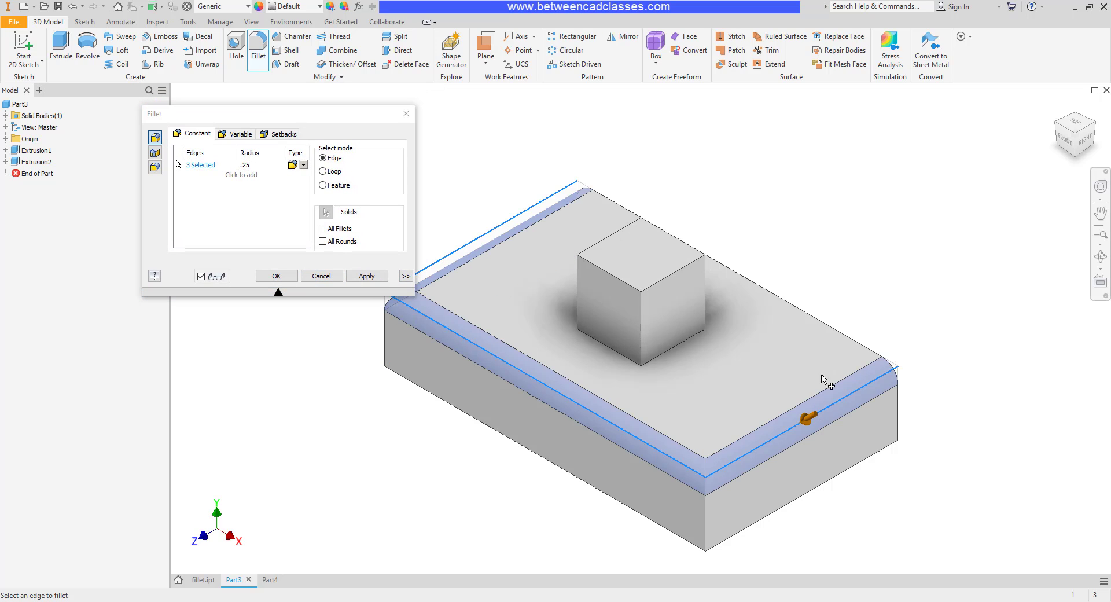
{"action": "left_click", "coordinate": [824, 323]}
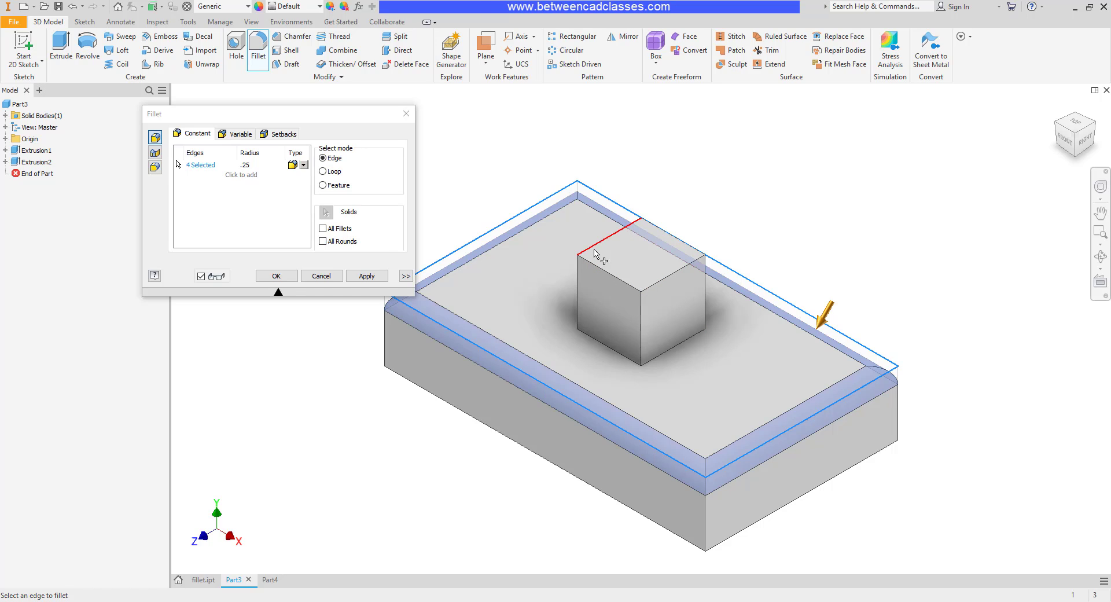
Add a 0.125 edge set for the cube's four top edges and apply both sets
{"action": "left_click", "coordinate": [241, 176]}
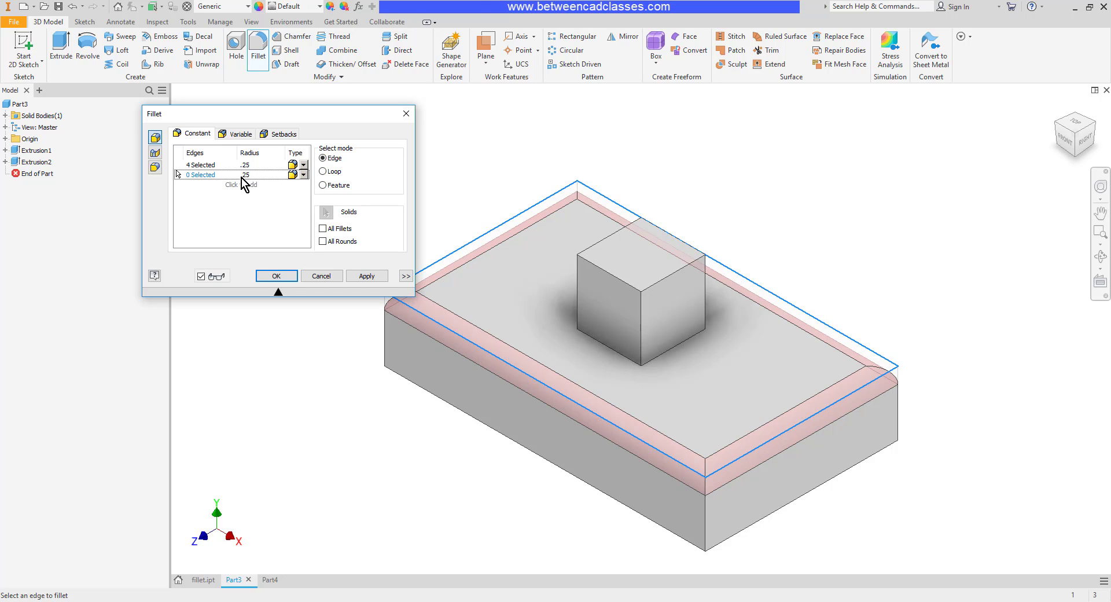
{"action": "left_click", "coordinate": [243, 175]}
{"action": "type", "text": "1"}
{"action": "left_click", "coordinate": [611, 274]}
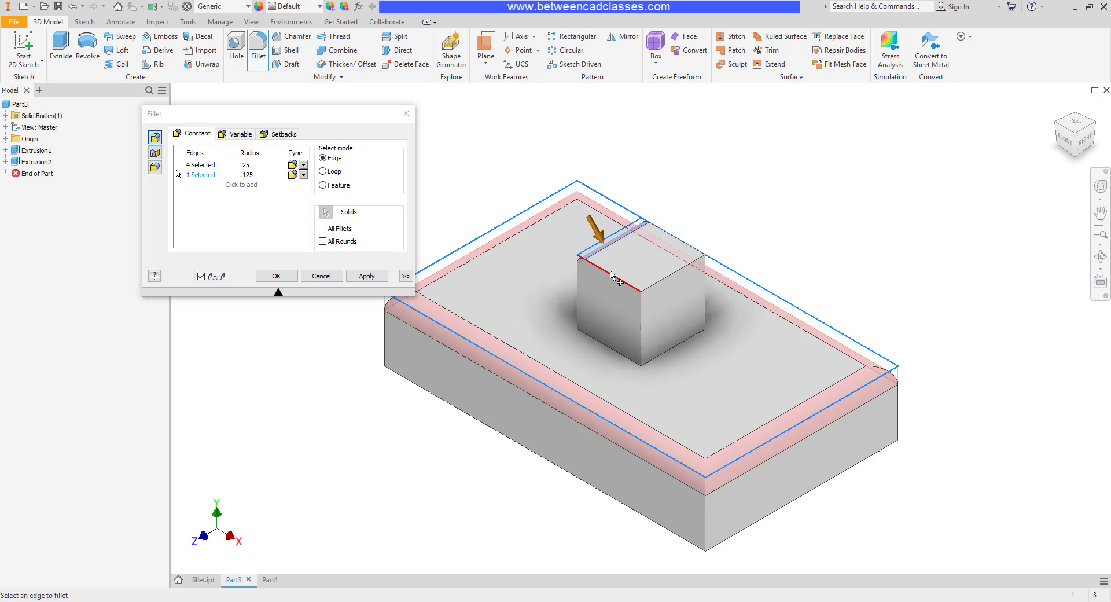
{"action": "left_click", "coordinate": [607, 238]}
{"action": "left_click", "coordinate": [674, 272]}
{"action": "left_click", "coordinate": [680, 239]}
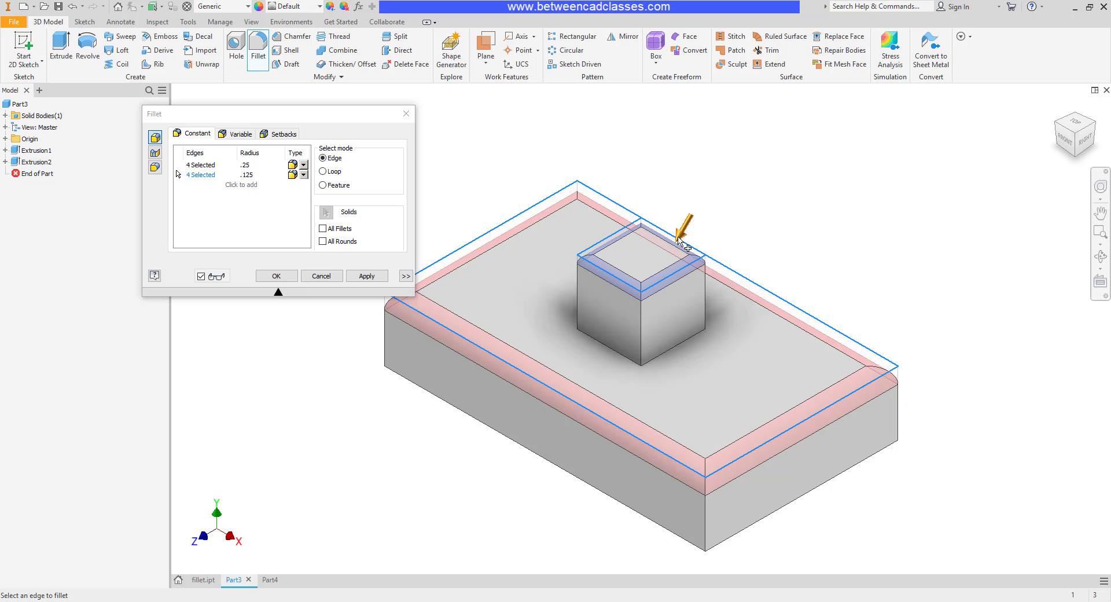
{"action": "left_click", "coordinate": [276, 276]}
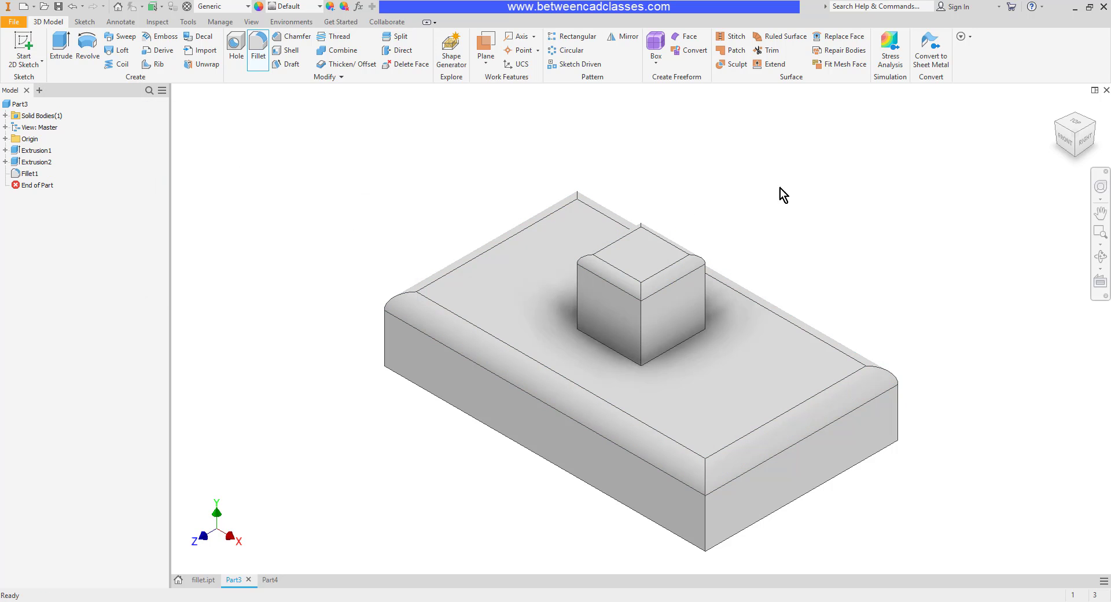
Edit Fillet1 and delete the cube's 0.125 edge set, keeping the base's 0.25 rounds
{"action": "mouse_move", "coordinate": [942, 315]}
{"action": "middle_mouse_down", "text": "shift"}
{"action": "mouse_move", "coordinate": [860, 289]}
{"action": "mouse_move", "coordinate": [946, 311]}
{"action": "mouse_move", "coordinate": [950, 301]}
{"action": "middle_mouse_up", "text": "shift"}
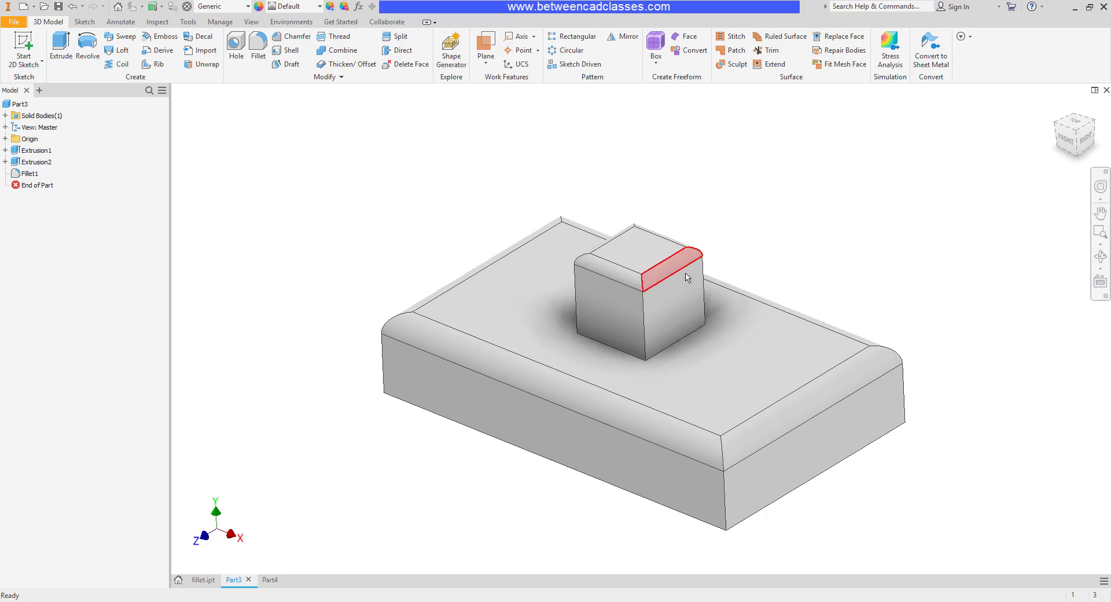
{"action": "double_click", "coordinate": [29, 175]}
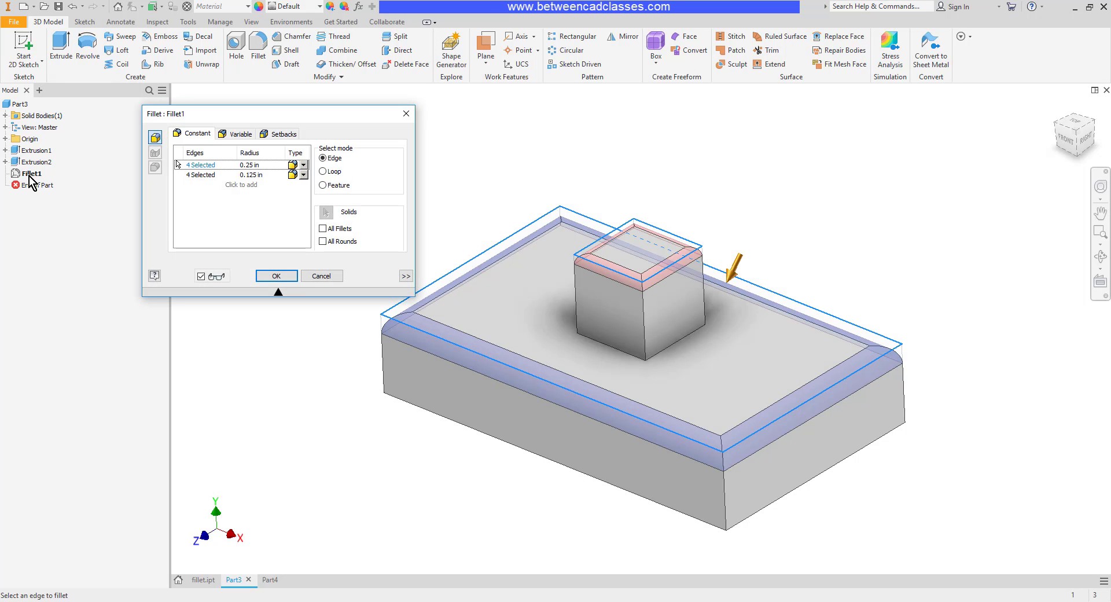
{"action": "left_click", "coordinate": [199, 175]}
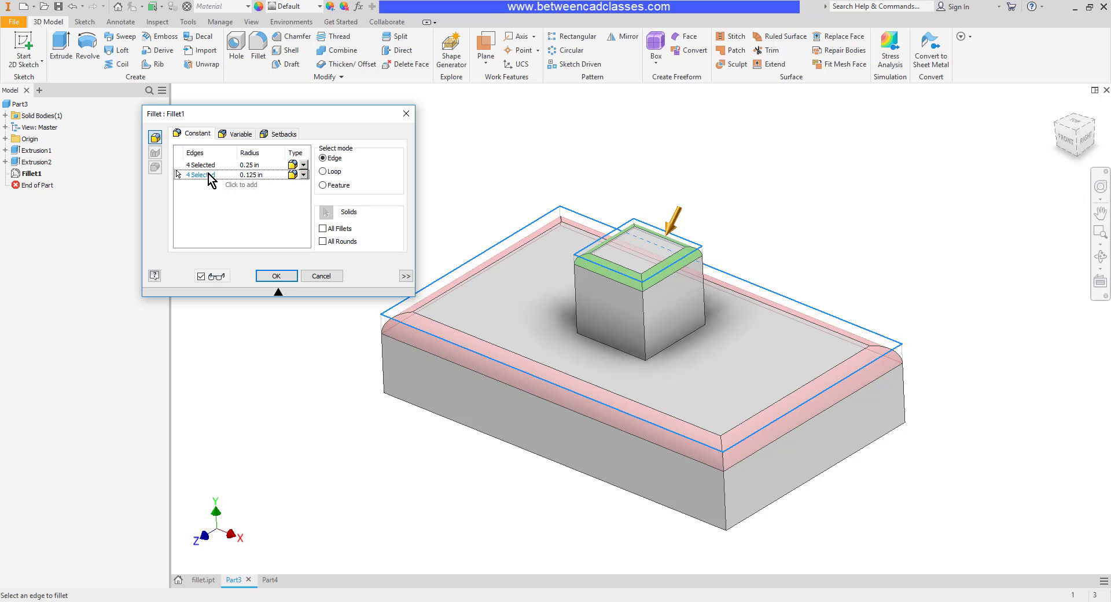
{"action": "key", "text": "Delete"}
{"action": "left_click", "coordinate": [277, 276]}
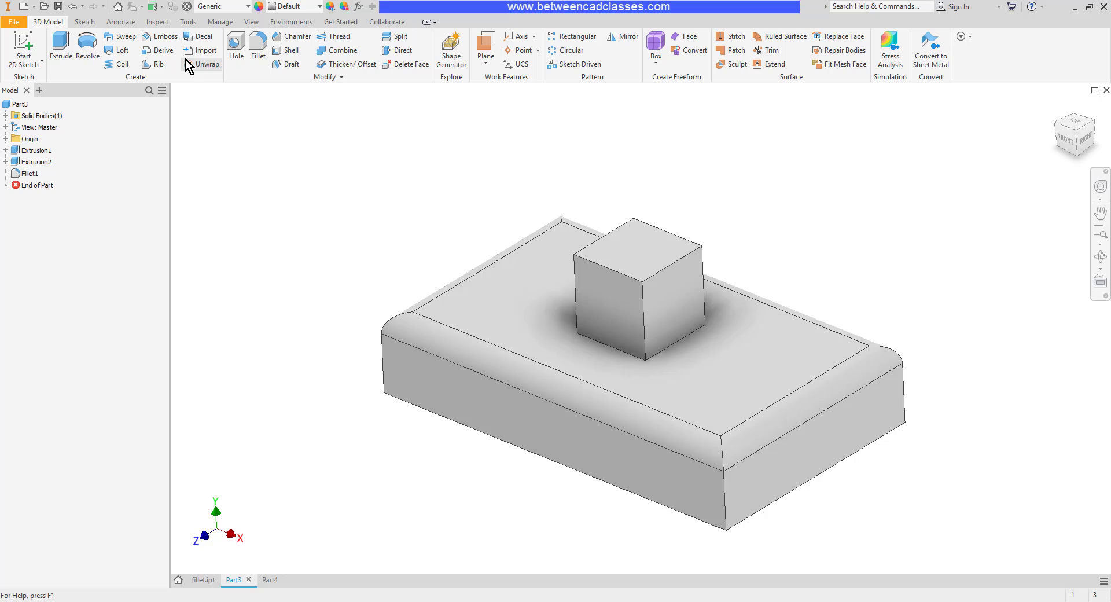
Fillet the cube's top edges at 0.125 as Fillet2
{"action": "left_click", "coordinate": [258, 50]}
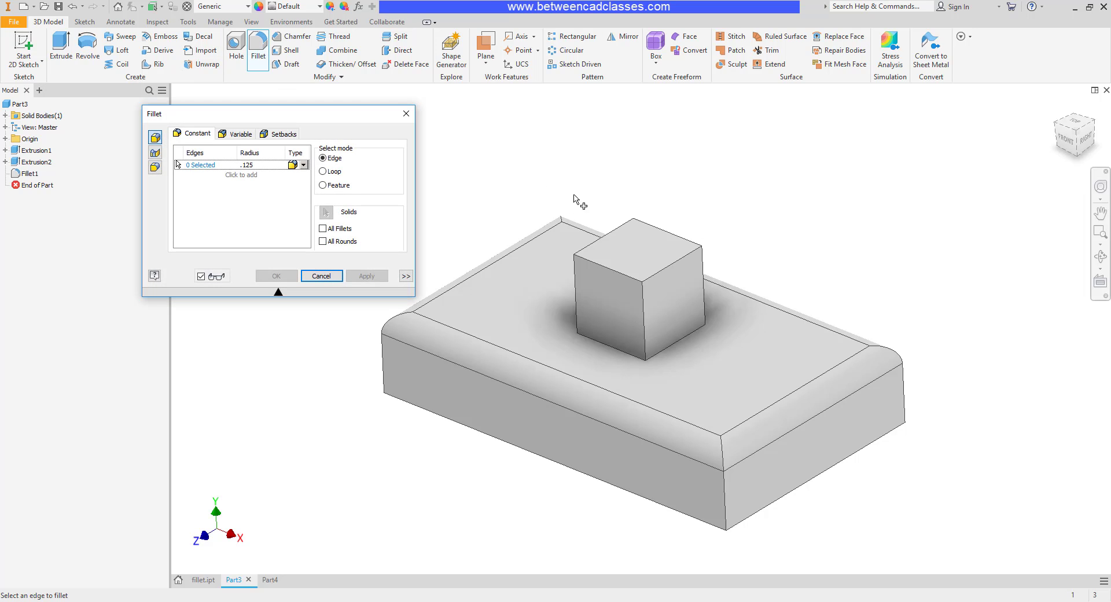
{"action": "left_click", "coordinate": [588, 246]}
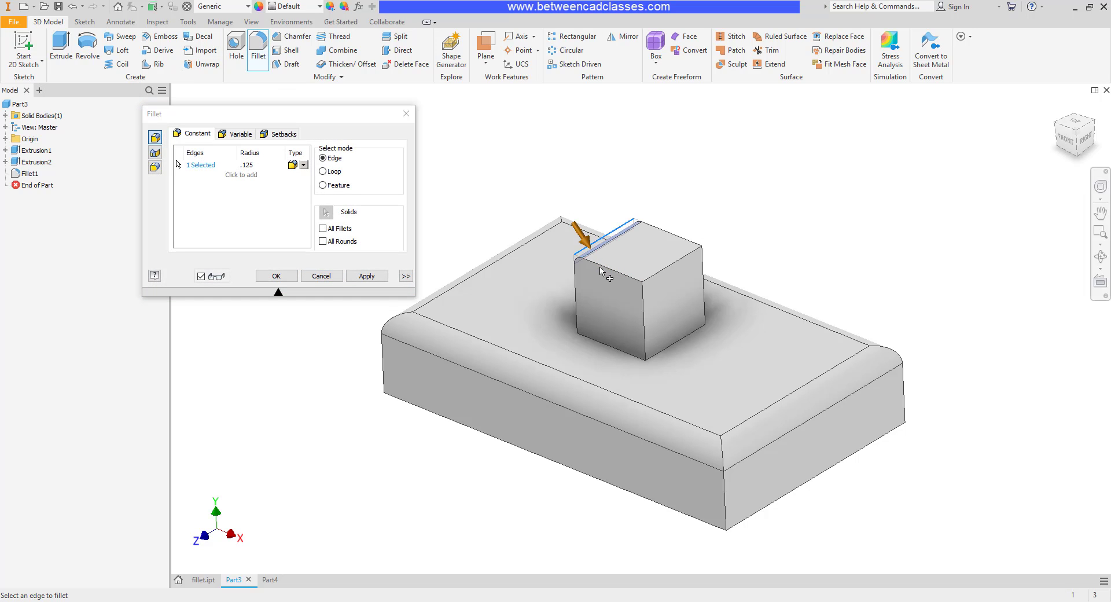
{"action": "left_click", "coordinate": [605, 269]}
{"action": "left_click", "coordinate": [674, 263]}
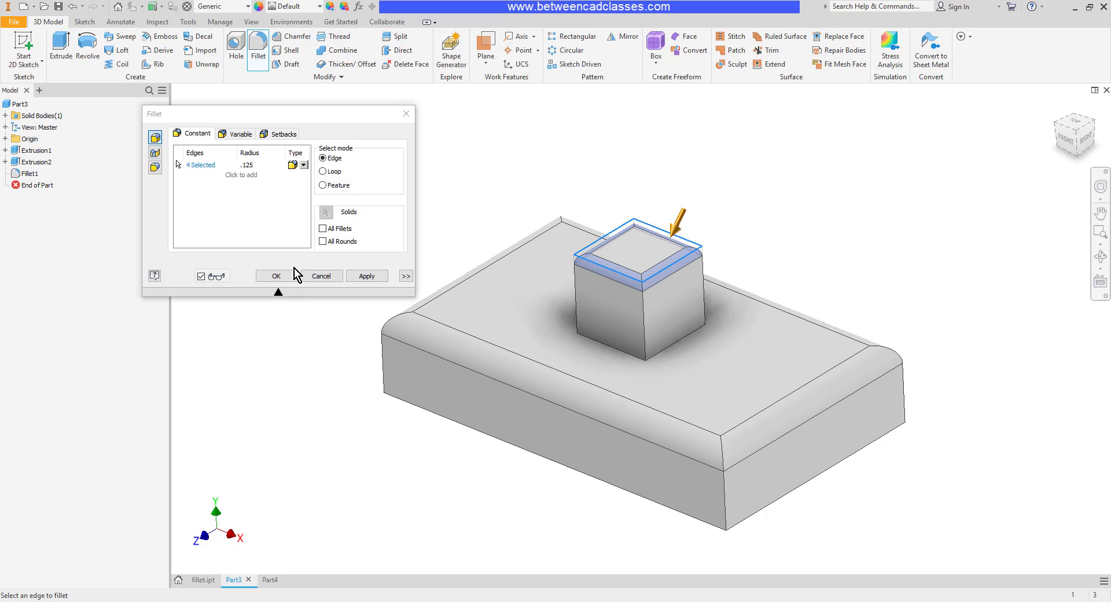
{"action": "left_click", "coordinate": [281, 276]}
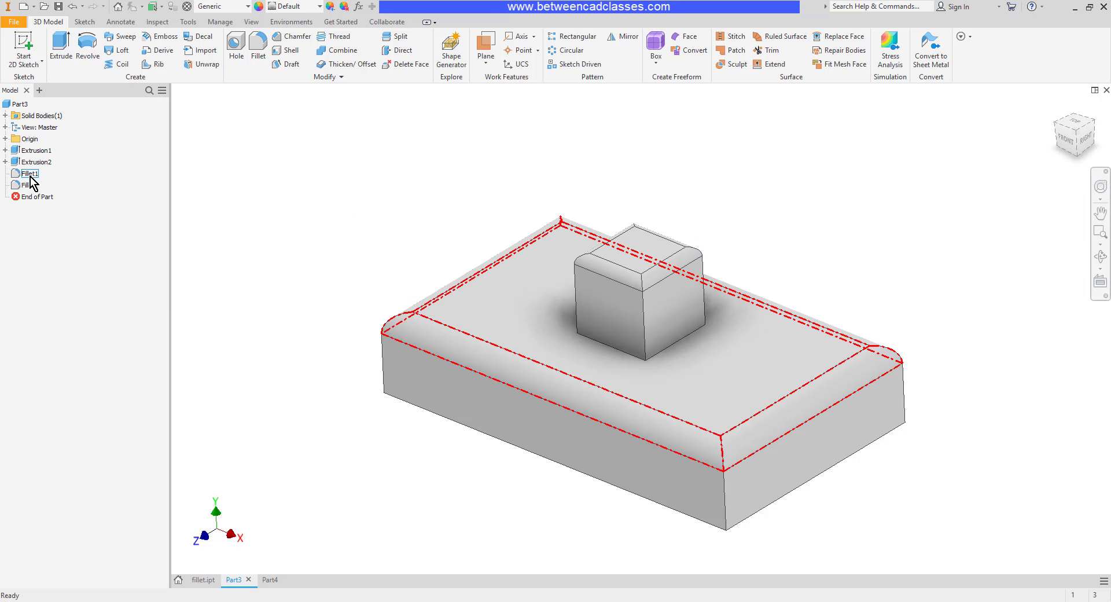
Inspect the edges of Fillet1 and Fillet2 in the browser, then undo Fillet2
{"action": "left_click", "coordinate": [30, 183]}
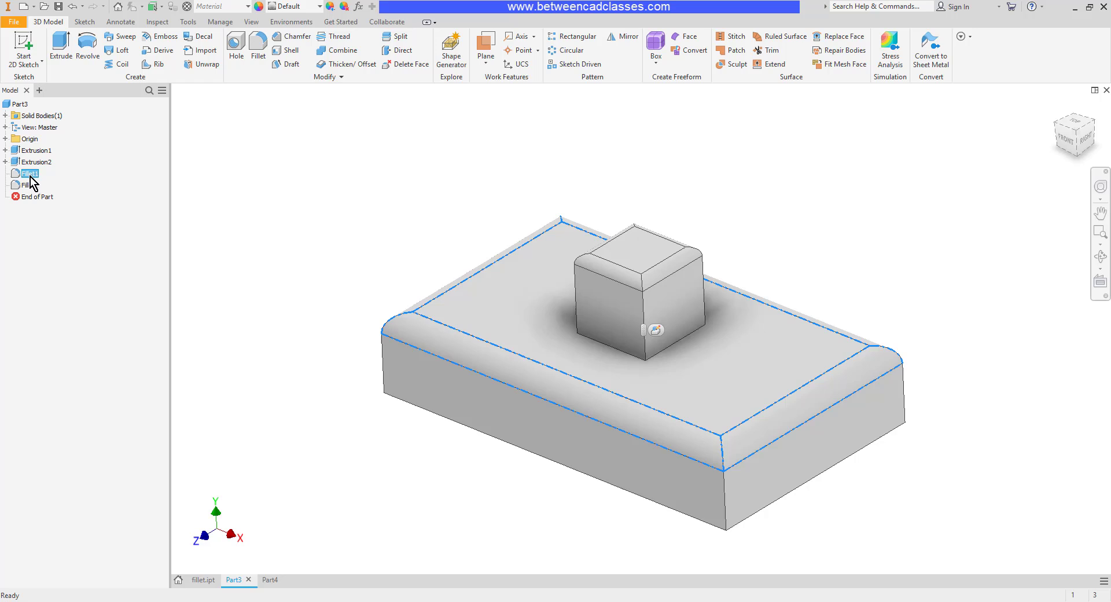
{"action": "left_click", "coordinate": [30, 185]}
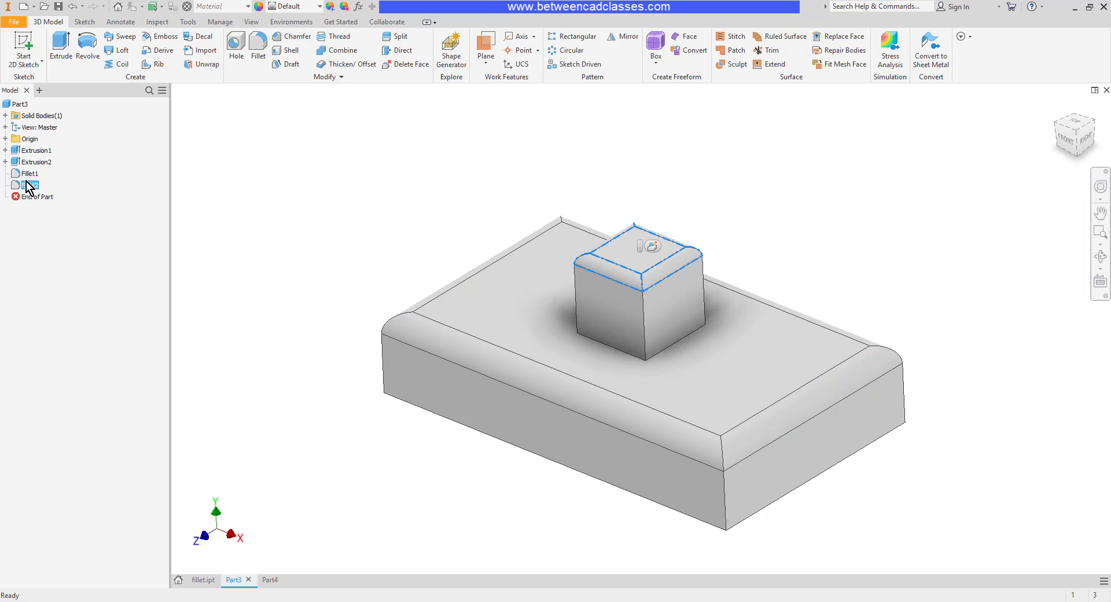
{"action": "left_click", "coordinate": [313, 188]}
{"action": "key", "text": "ctrl+z"}
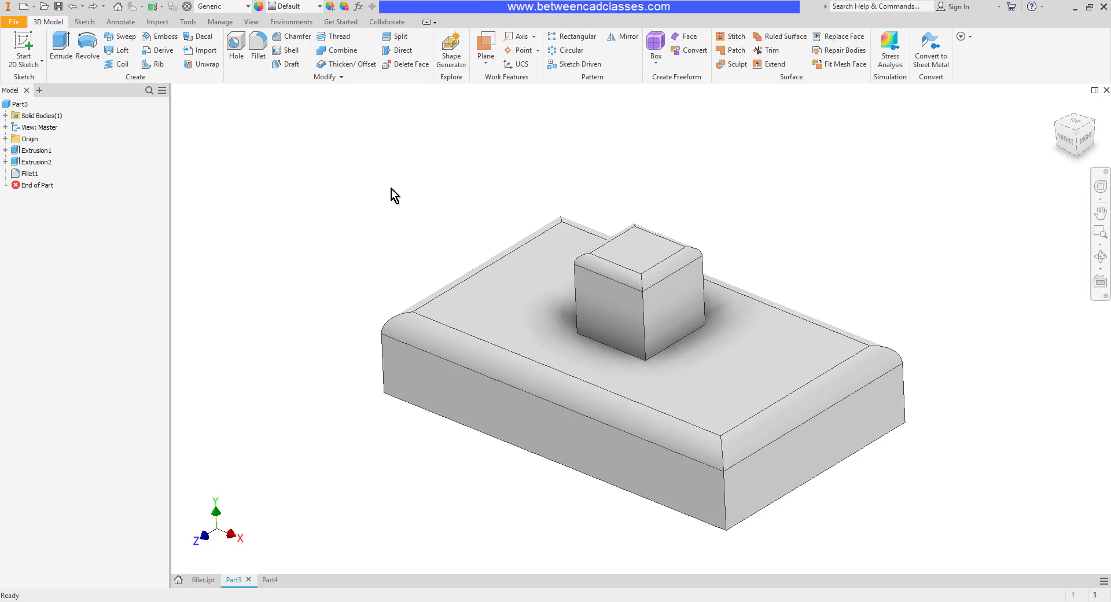
Undo the base fillet and round the base's entire top-face loop using Loop selection
{"action": "key", "text": "ctrl+z"}
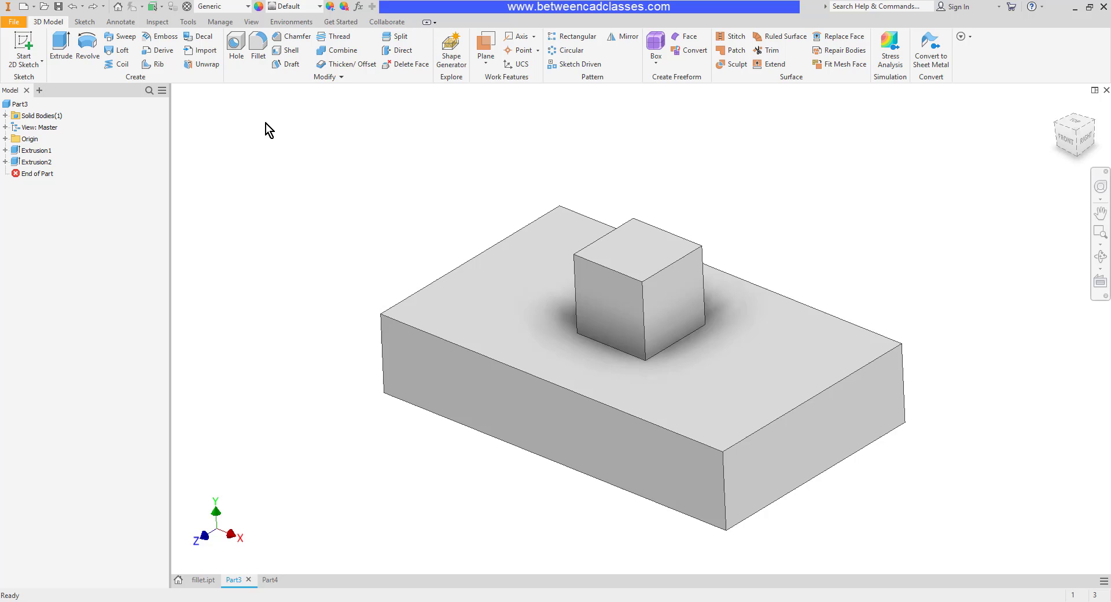
{"action": "left_click", "coordinate": [255, 58]}
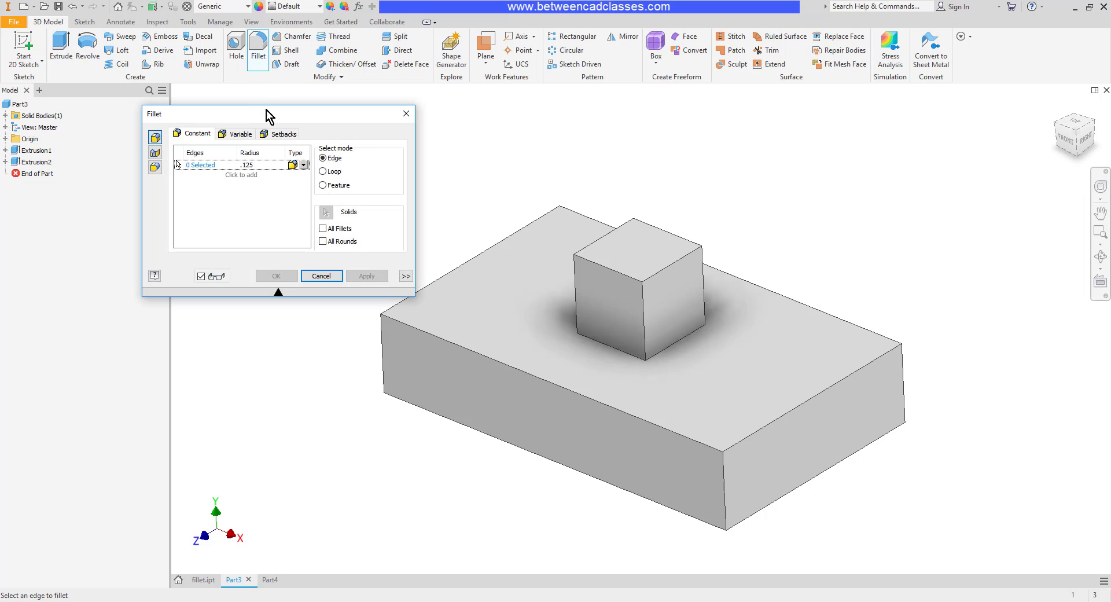
{"action": "left_click", "coordinate": [323, 172]}
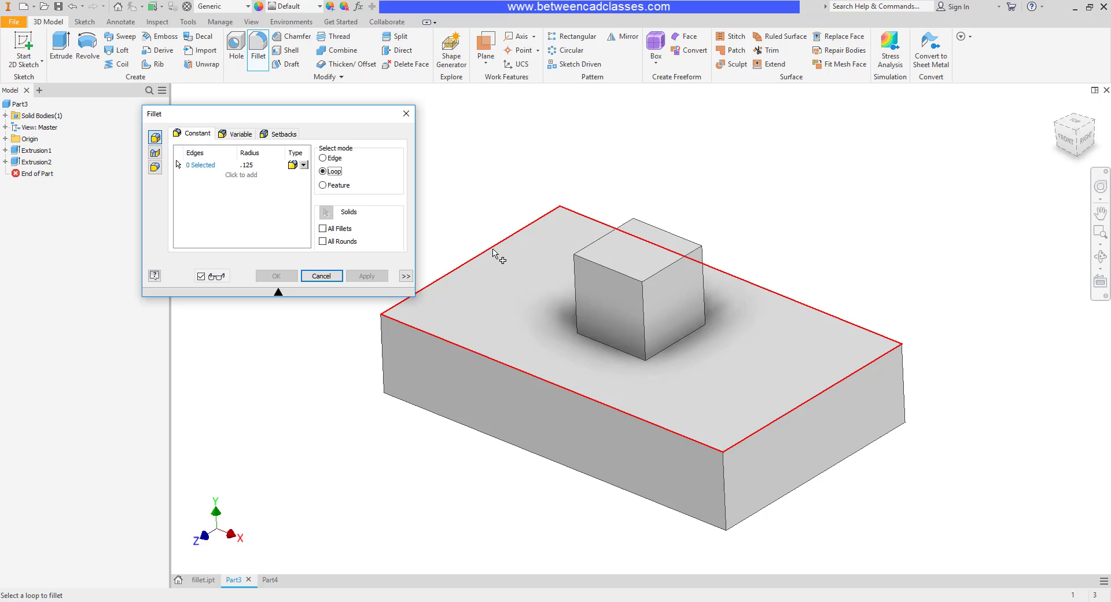
{"action": "mouse_move", "coordinate": [552, 382]}
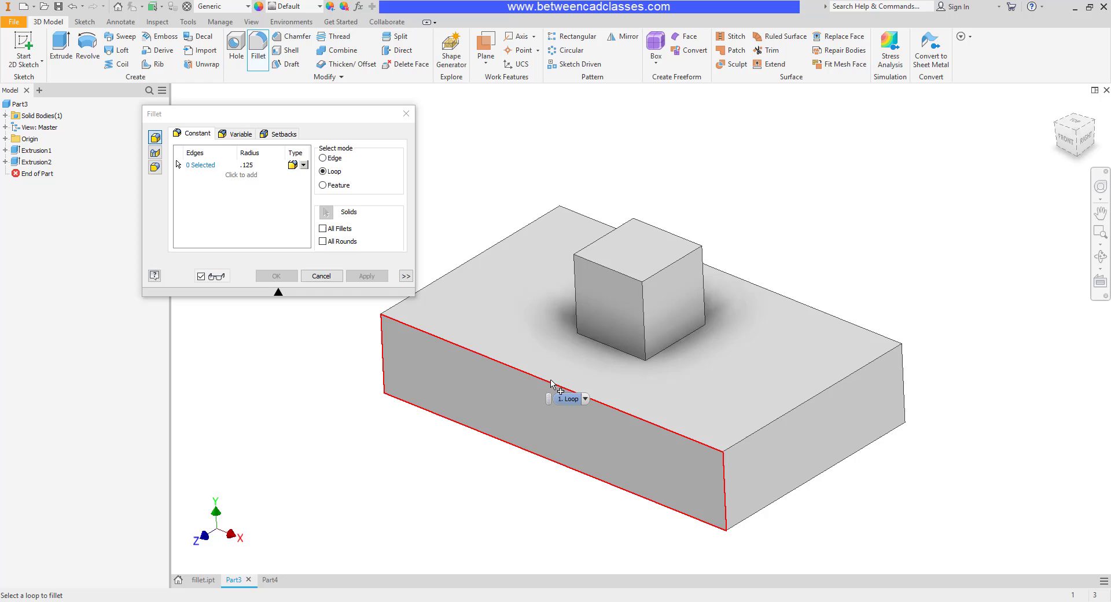
{"action": "left_click", "coordinate": [585, 398]}
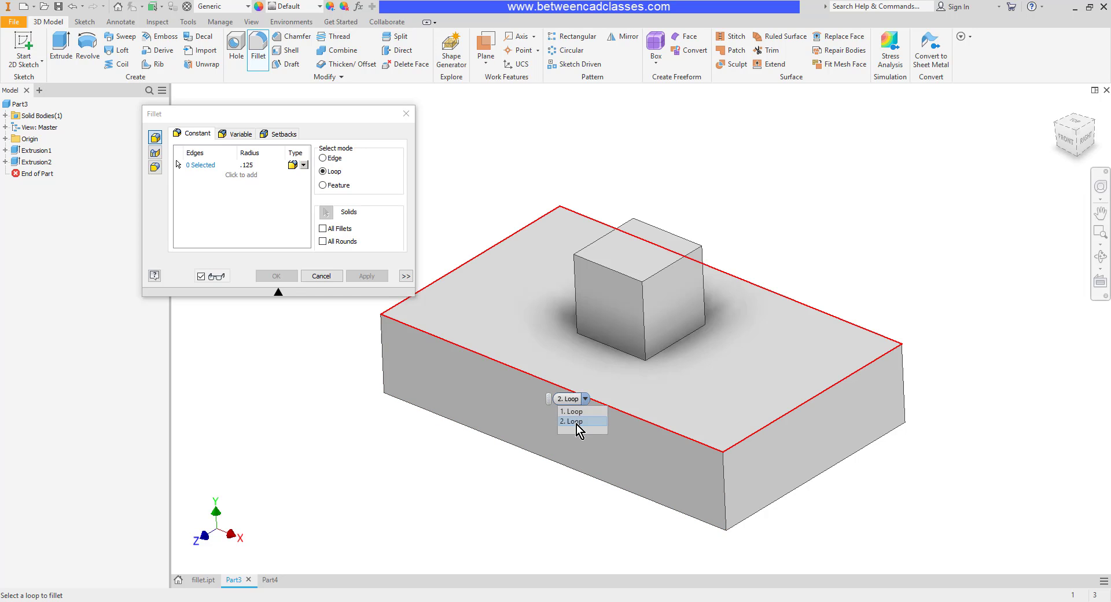
{"action": "left_click", "coordinate": [576, 421]}
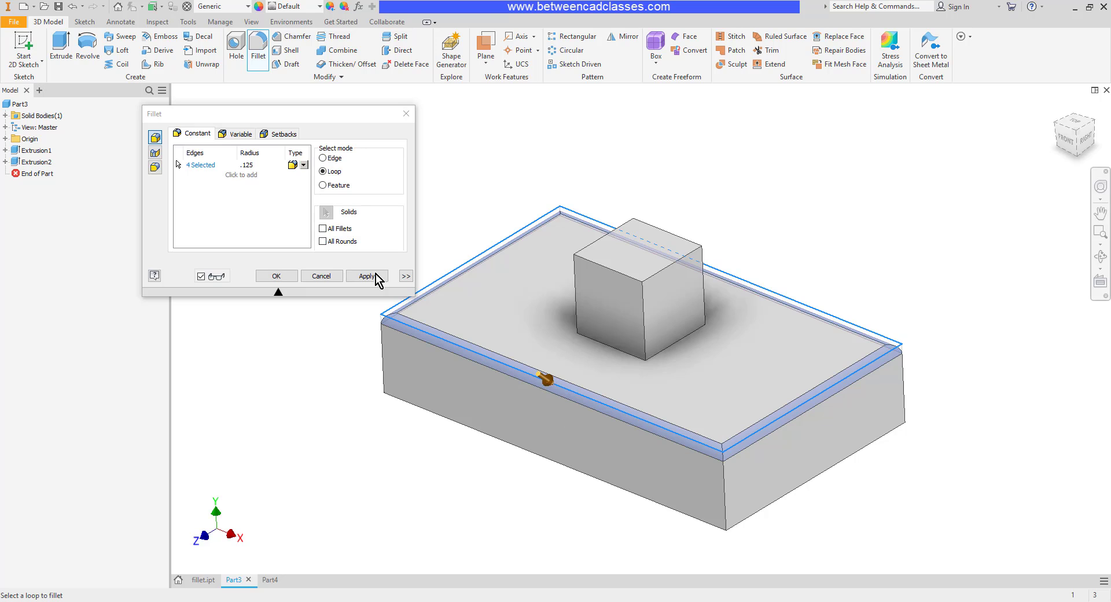
{"action": "left_click", "coordinate": [251, 166]}
{"action": "key", "text": "BackSpace"}
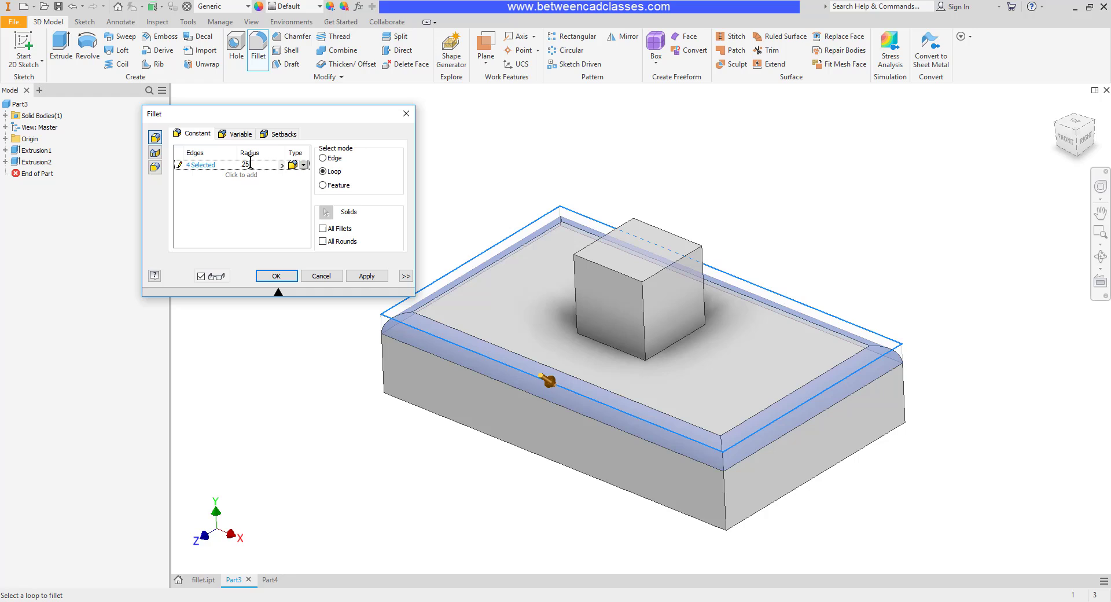
{"action": "left_click", "coordinate": [283, 275]}
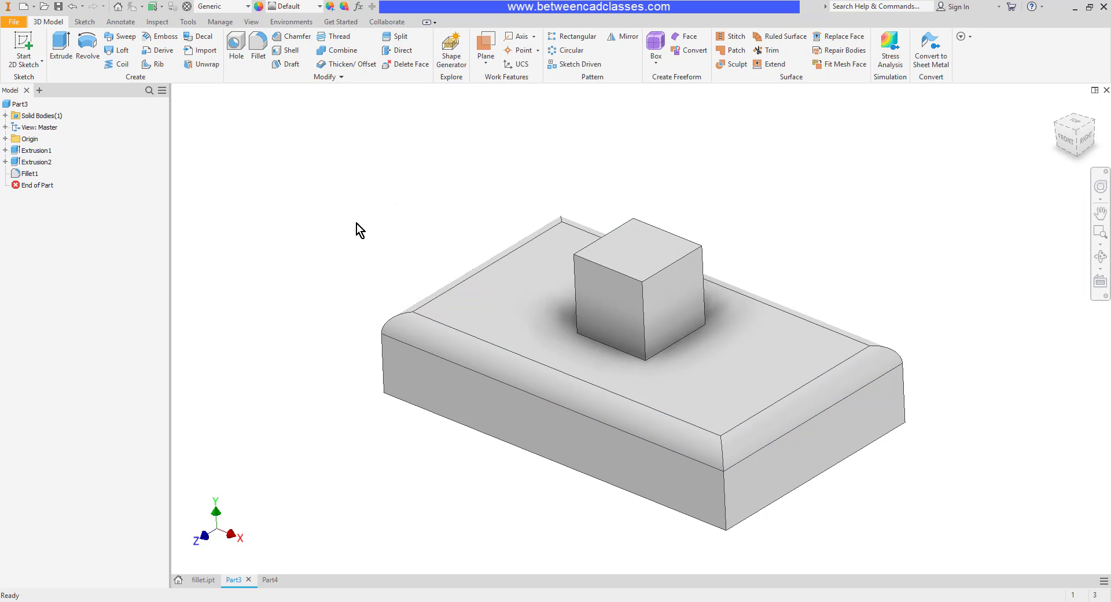
Undo the loop fillet, try a Feature-mode fillet on the base block, then undo it
{"action": "key", "text": "ctrl+z"}
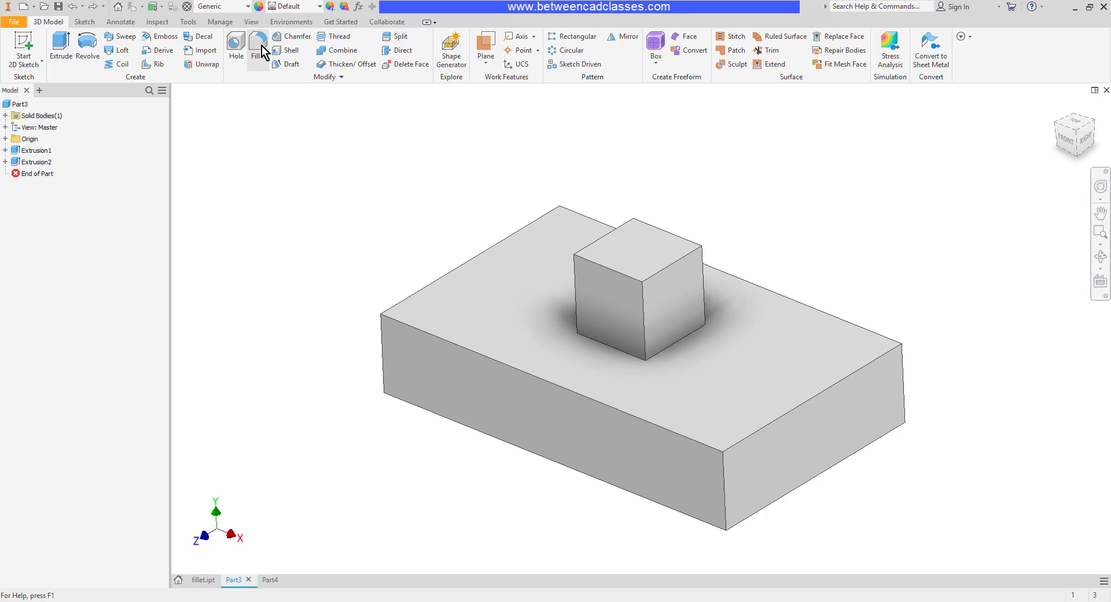
{"action": "left_click", "coordinate": [260, 46]}
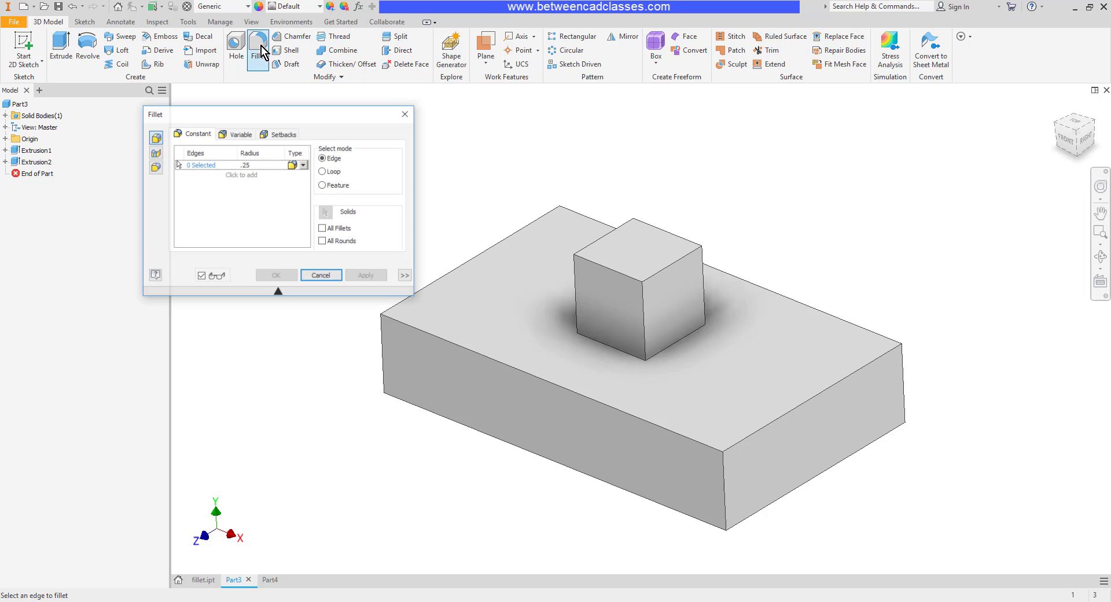
{"action": "left_click", "coordinate": [344, 193]}
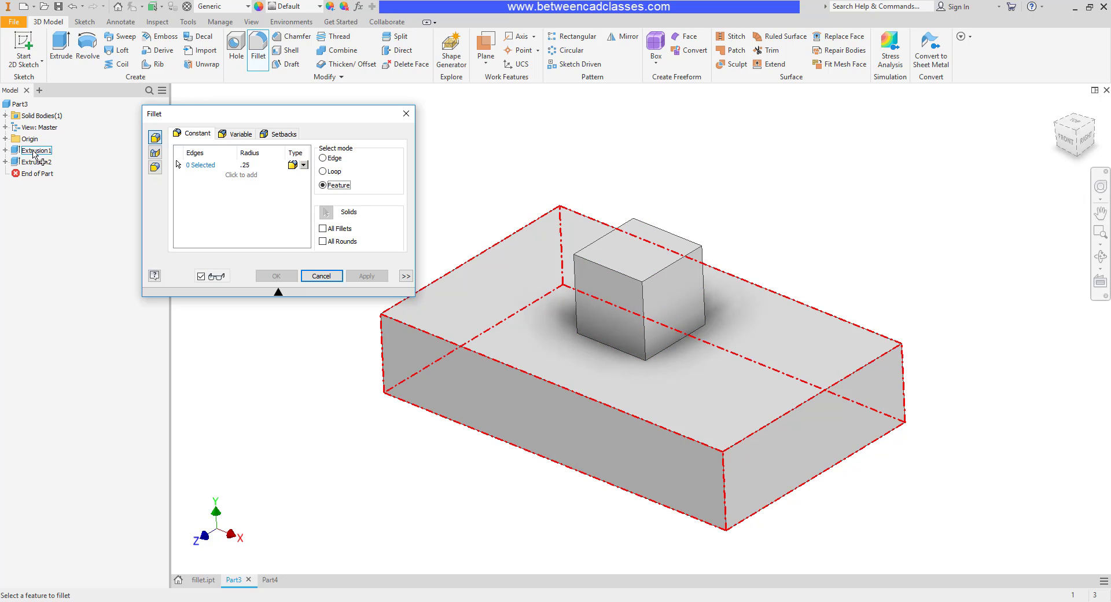
{"action": "left_click", "coordinate": [491, 363]}
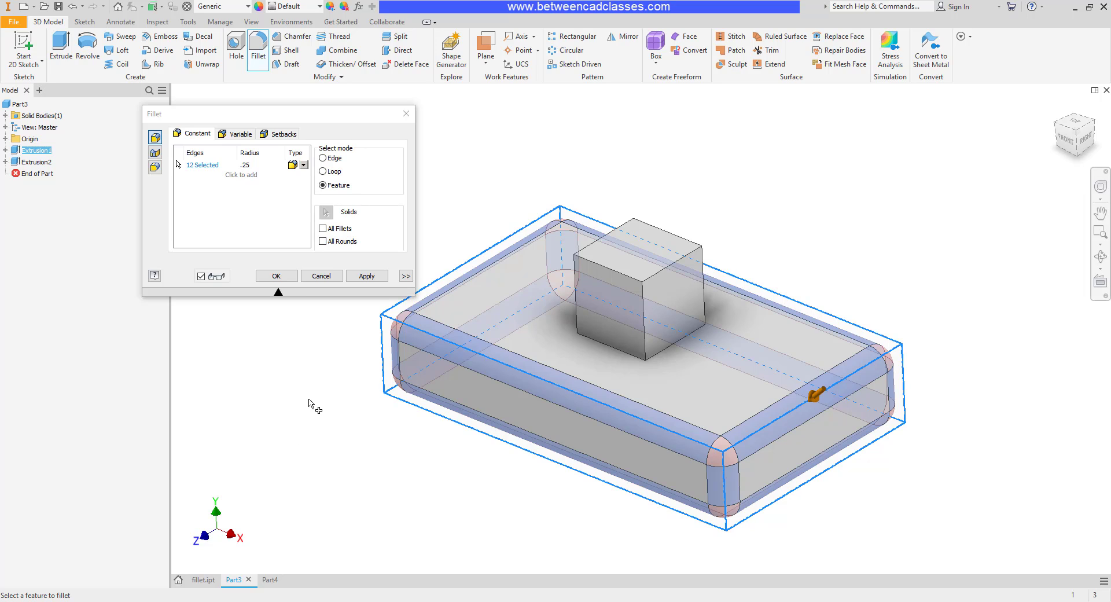
{"action": "left_click", "coordinate": [276, 275]}
{"action": "key", "text": "ctrl+z"}
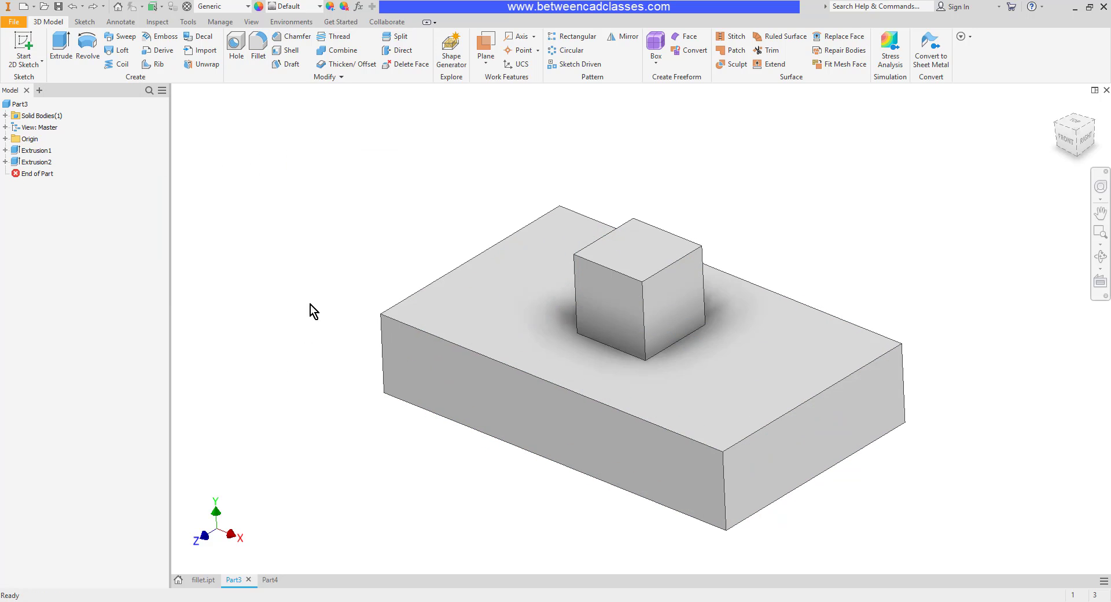
Round every edge of the cube at 0.25 using Feature selection
{"action": "left_click", "coordinate": [258, 48]}
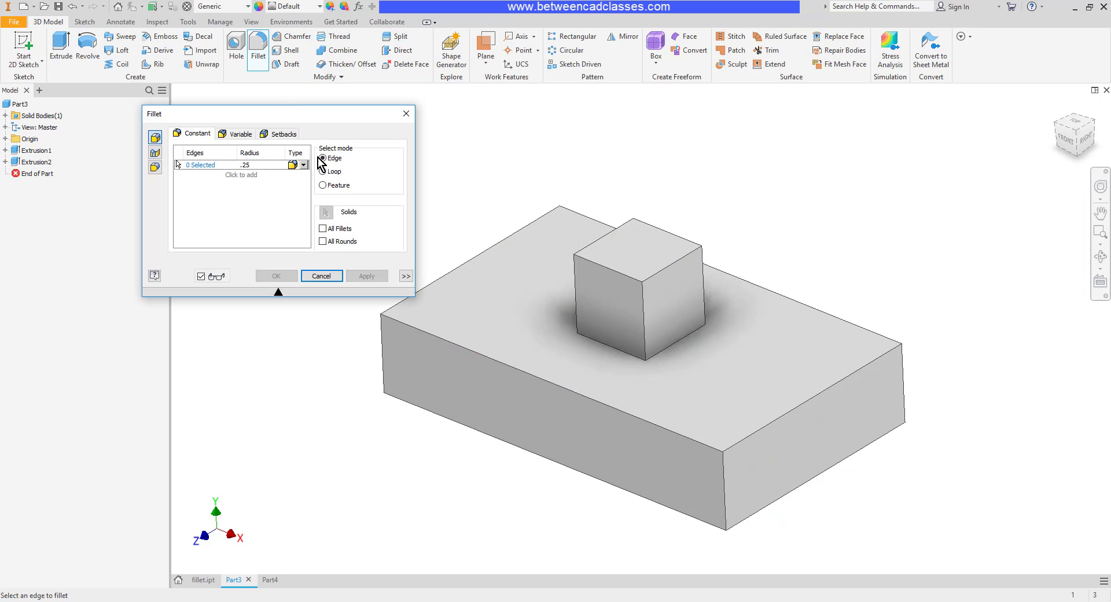
{"action": "left_click", "coordinate": [322, 186]}
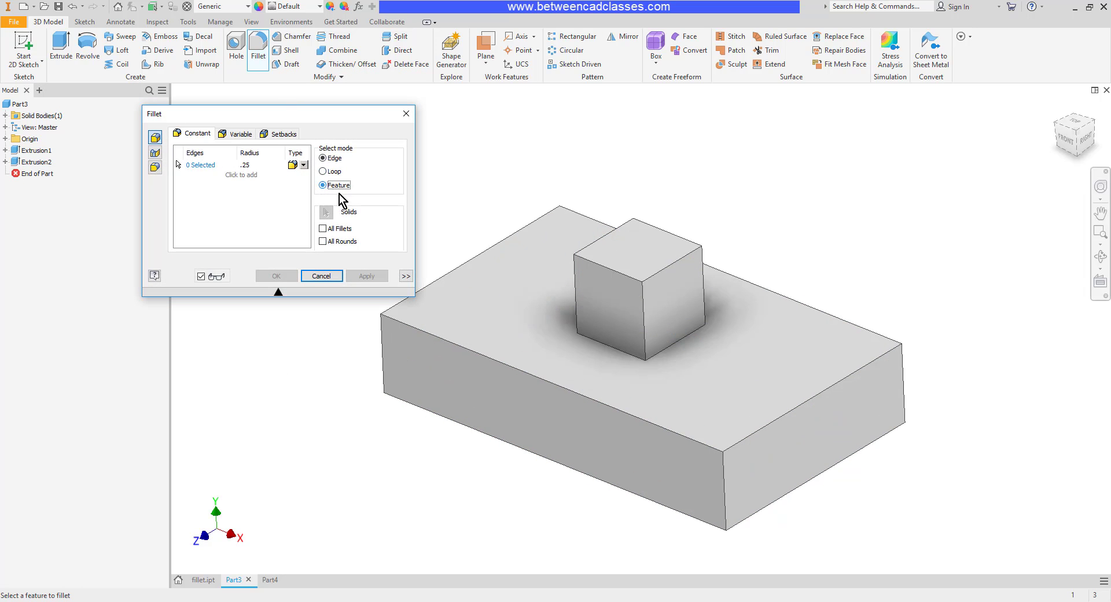
{"action": "left_click", "coordinate": [641, 289]}
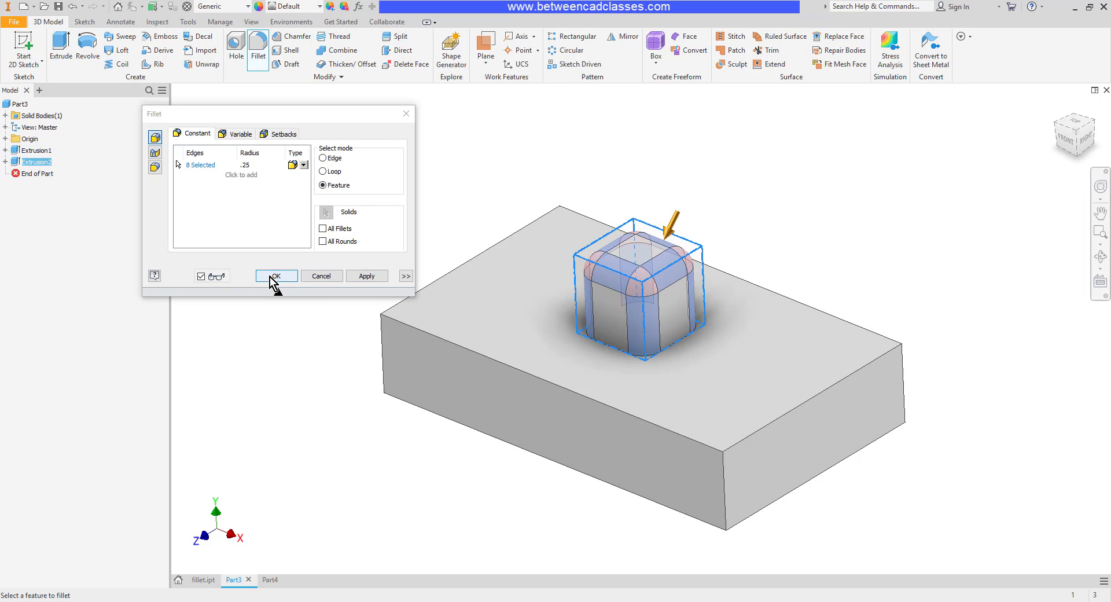
{"action": "left_click", "coordinate": [274, 278]}
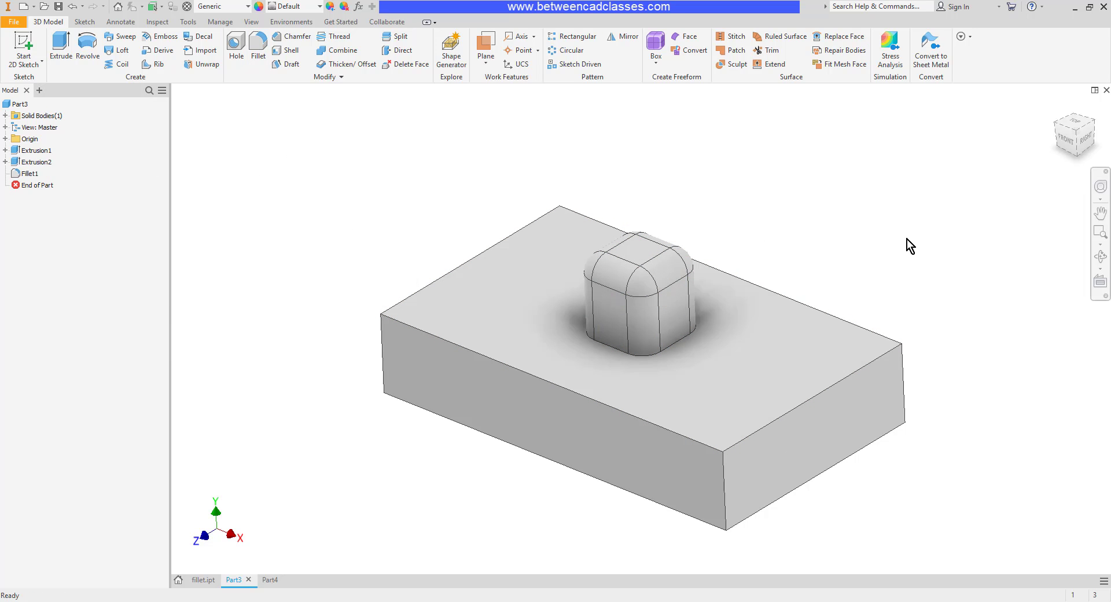
Fillet the loop where the cube meets the base block as Fillet2
{"action": "mouse_move", "coordinate": [923, 255]}
{"action": "middle_mouse_down", "text": "shift"}
{"action": "mouse_move", "coordinate": [874, 267]}
{"action": "mouse_move", "coordinate": [935, 247]}
{"action": "middle_mouse_up", "text": "shift"}
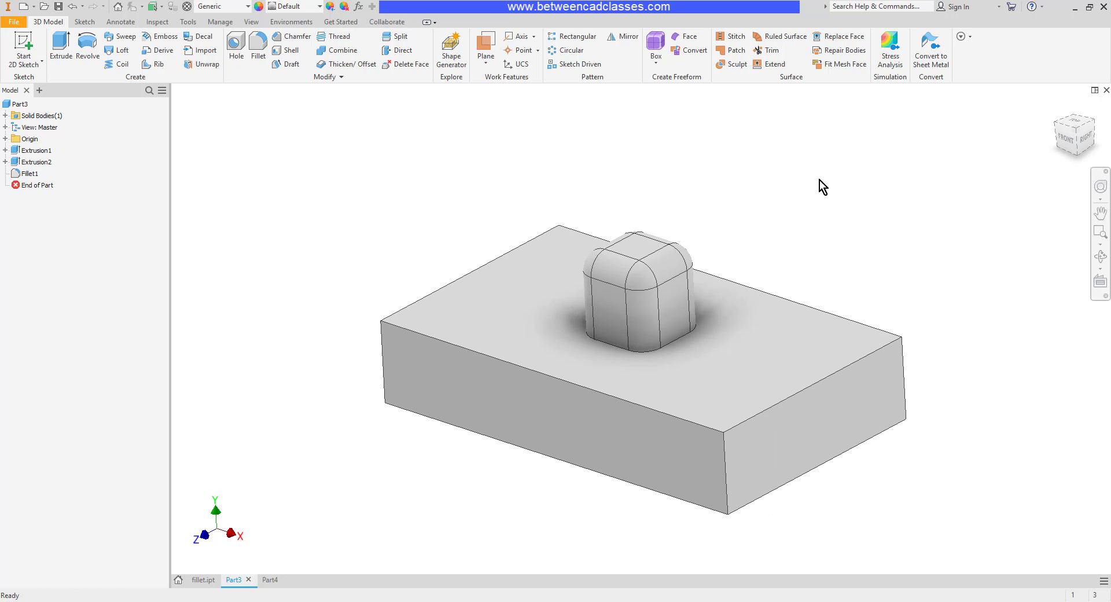
{"action": "left_click", "coordinate": [252, 47]}
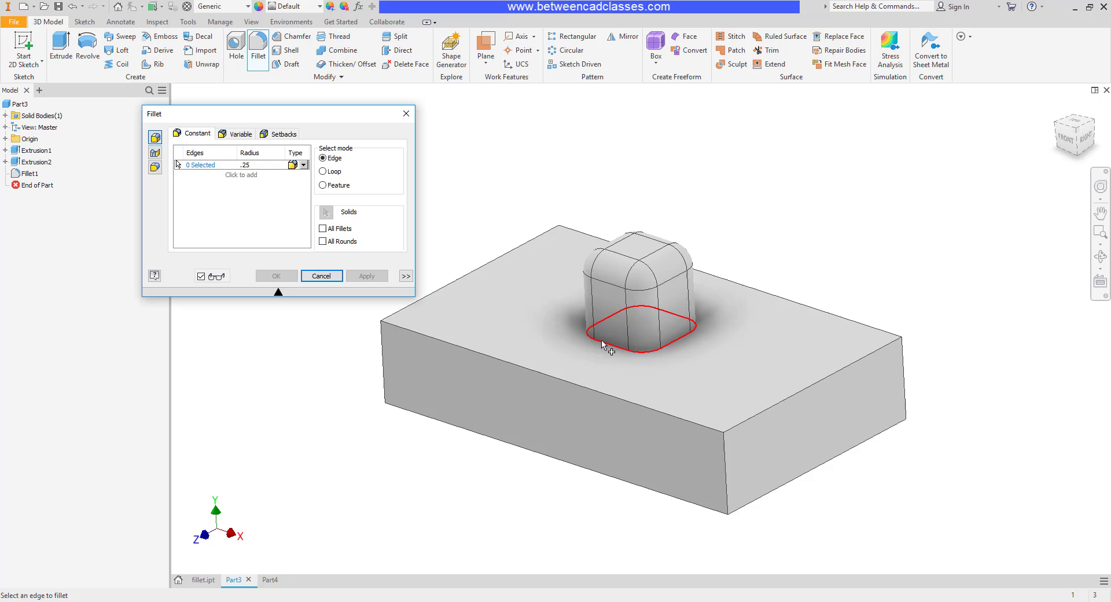
{"action": "left_click", "coordinate": [603, 345]}
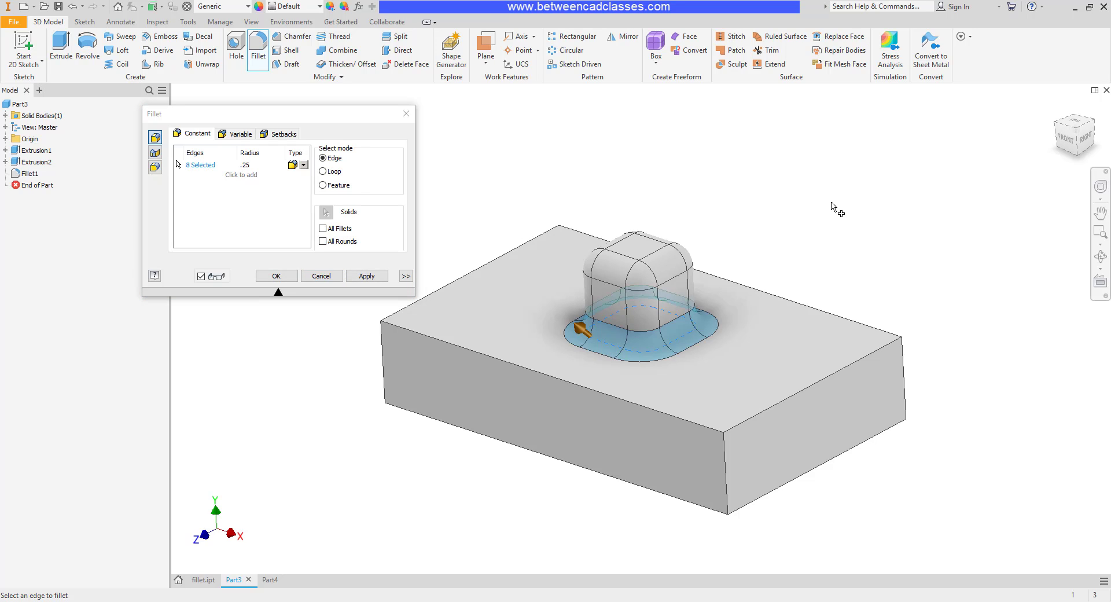
{"action": "left_click", "coordinate": [275, 276]}
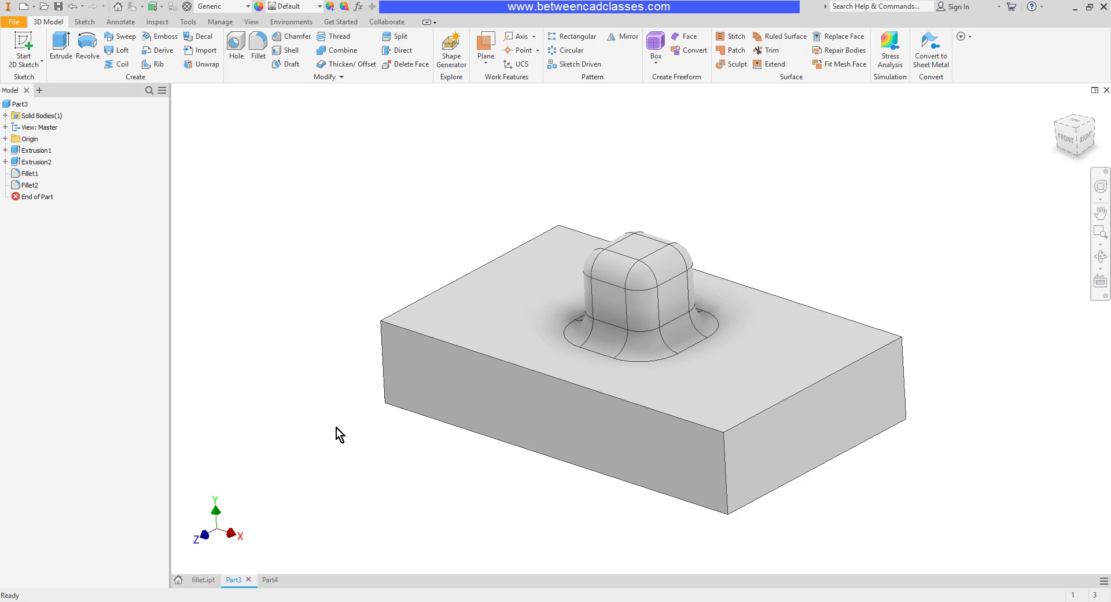
Edit the radii of Fillet2 and Fillet1 (Fillet1 to 0.125), then undo the last change
{"action": "double_click", "coordinate": [31, 184]}
{"action": "left_click", "coordinate": [237, 165]}
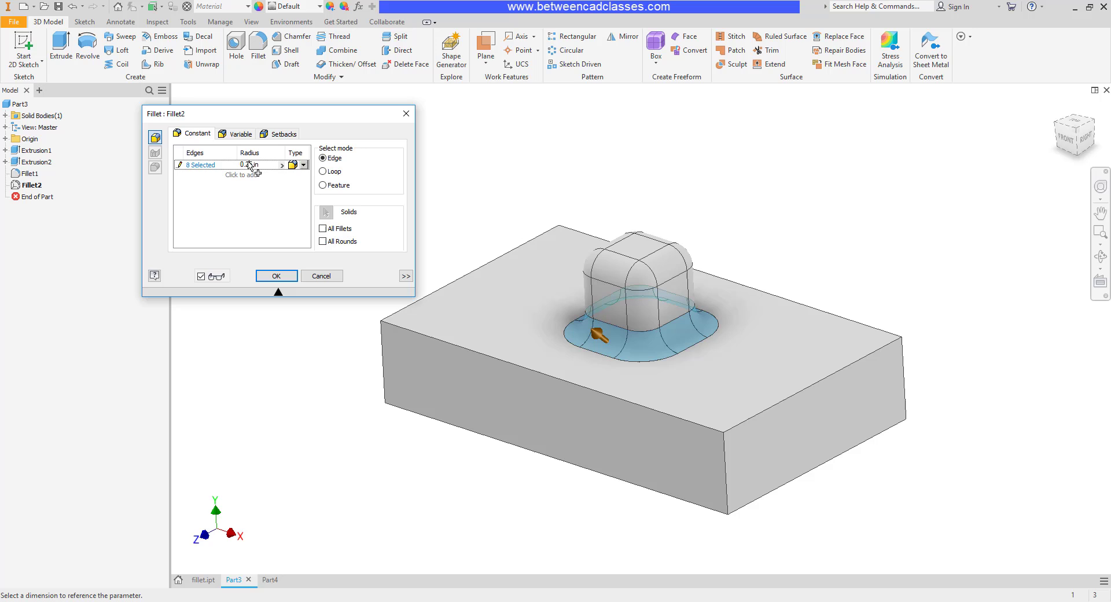
{"action": "left_click", "coordinate": [277, 276]}
{"action": "double_click", "coordinate": [28, 174]}
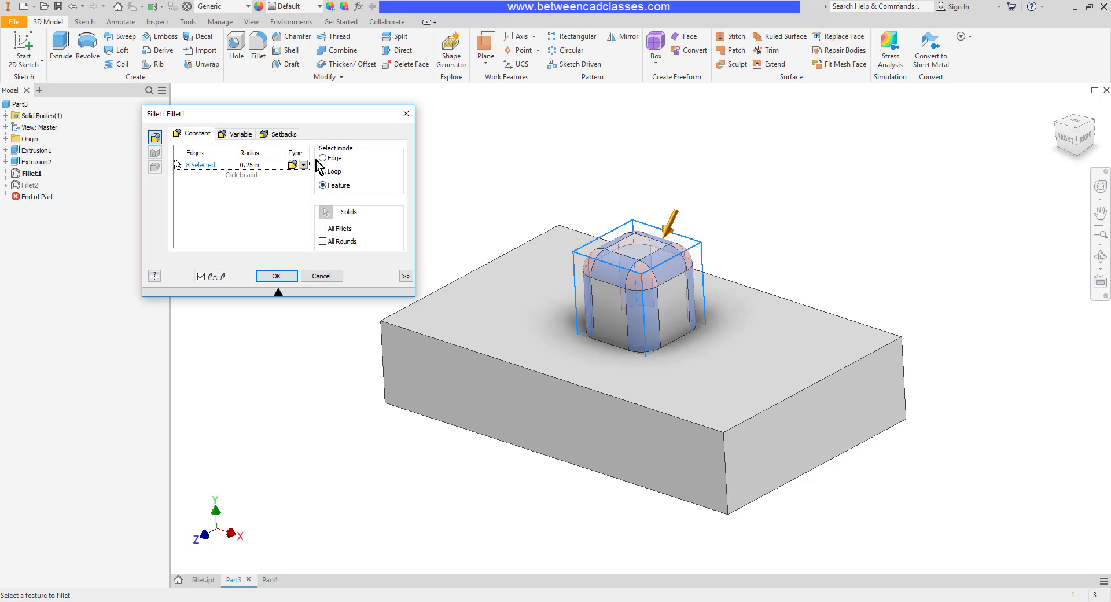
{"action": "left_click", "coordinate": [246, 165]}
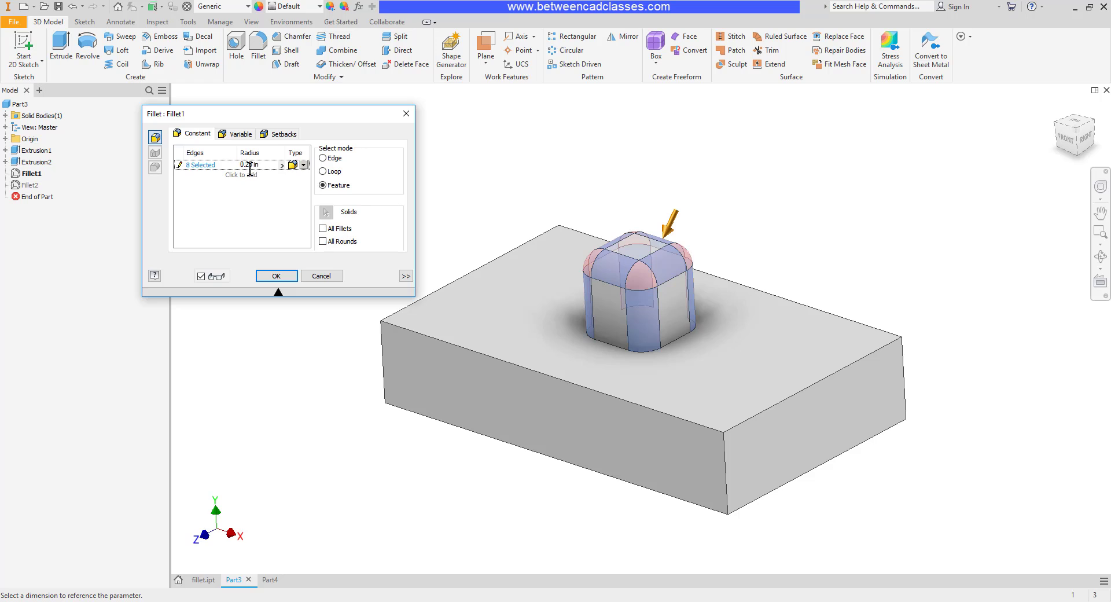
{"action": "left_click", "coordinate": [276, 276]}
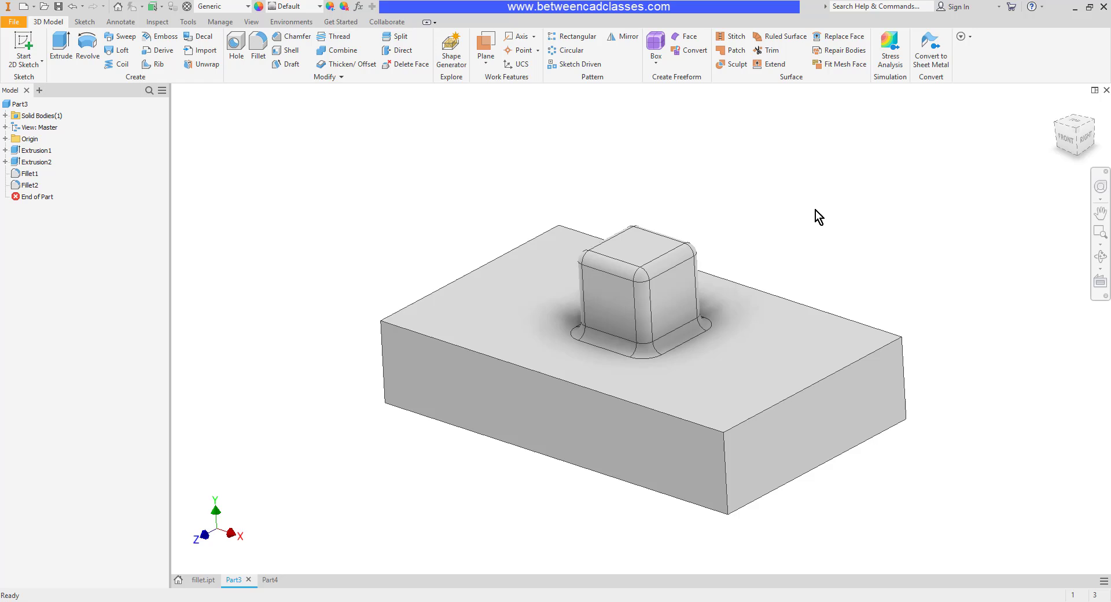
{"action": "key", "text": "ctrl+z"}
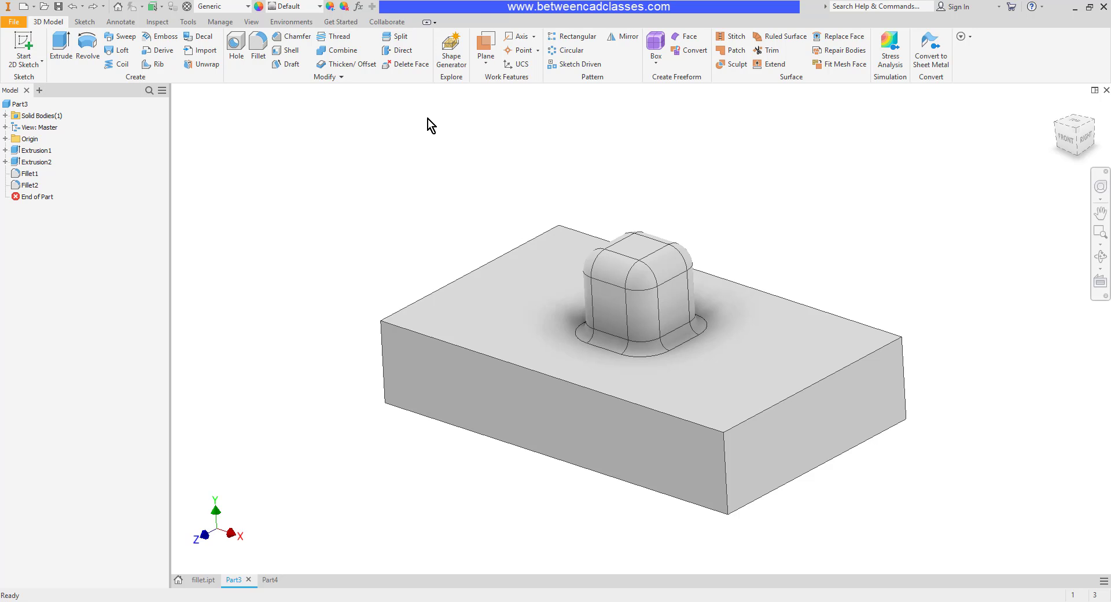
{"action": "key", "text": "ctrl+z"}
{"action": "key", "text": "ctrl+z"}
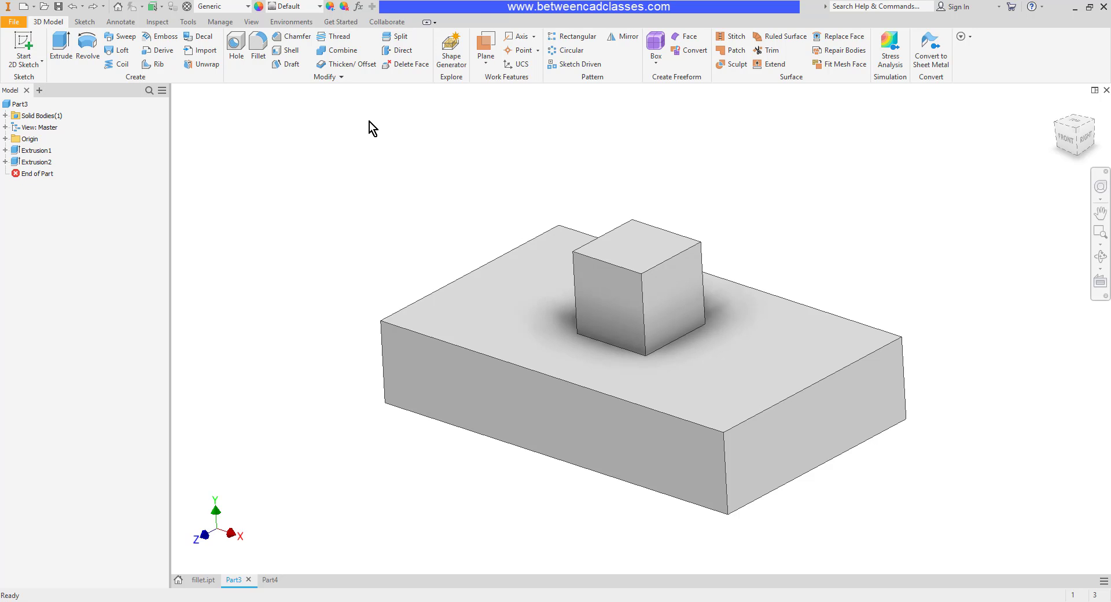
{"action": "left_click", "coordinate": [259, 46]}
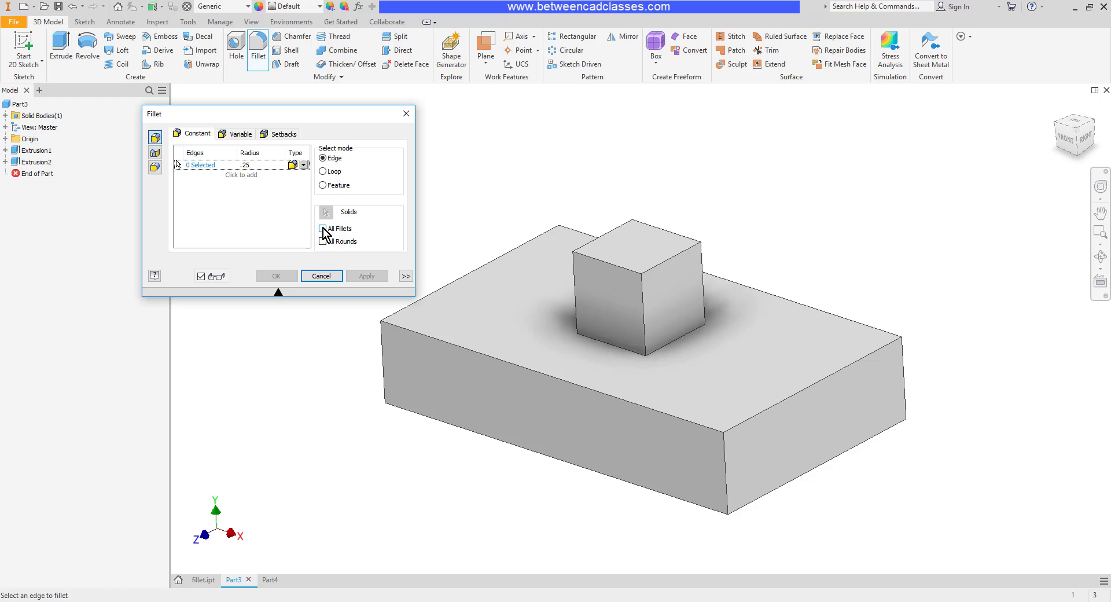
{"action": "left_click", "coordinate": [323, 229]}
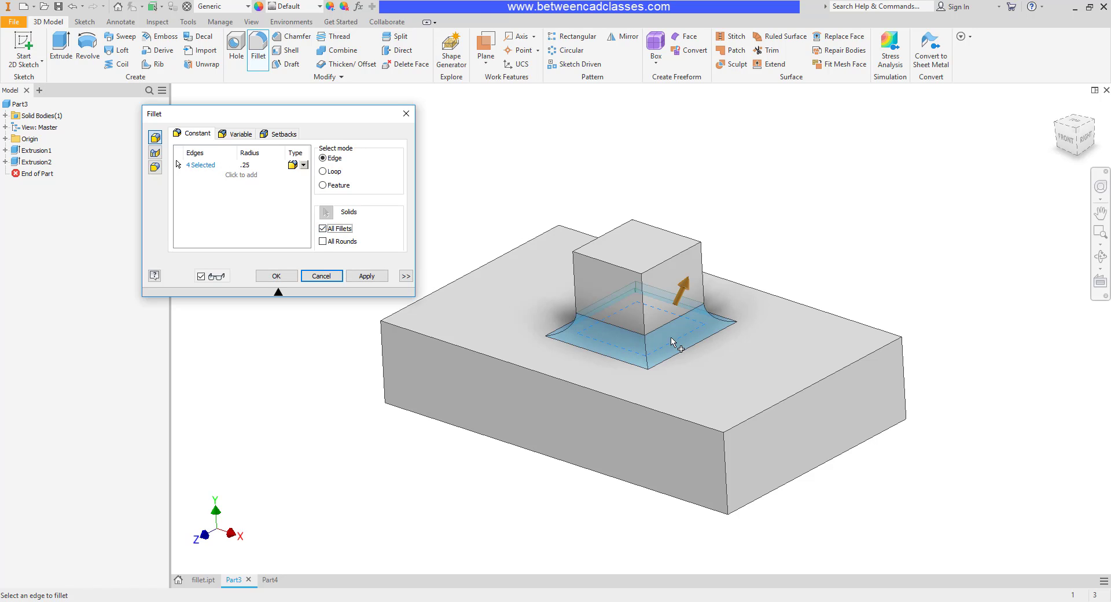
{"action": "left_click", "coordinate": [323, 242]}
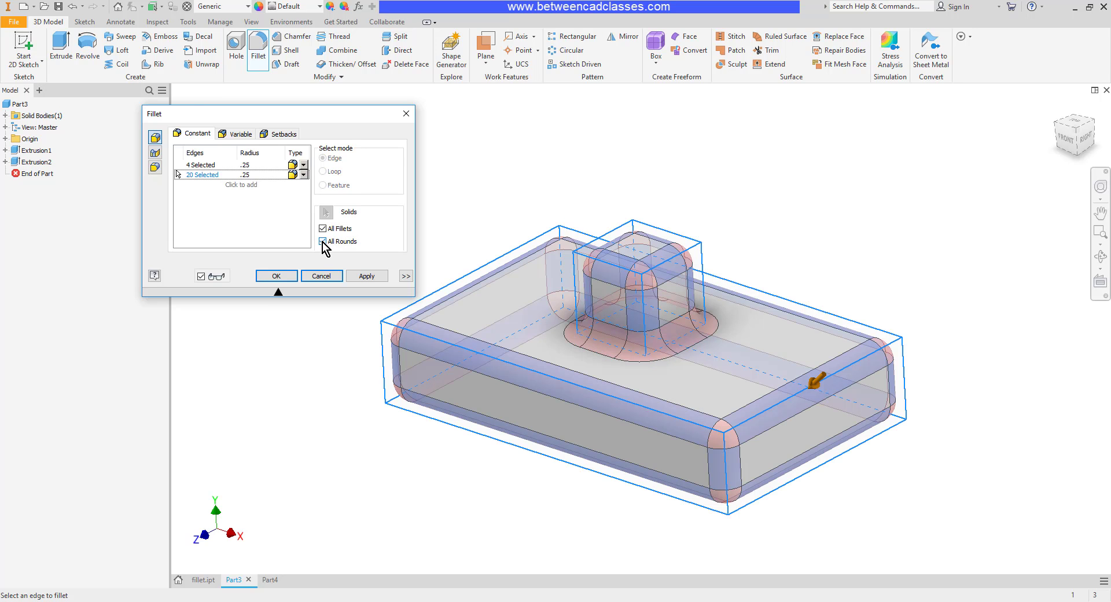
{"action": "left_click", "coordinate": [246, 174]}
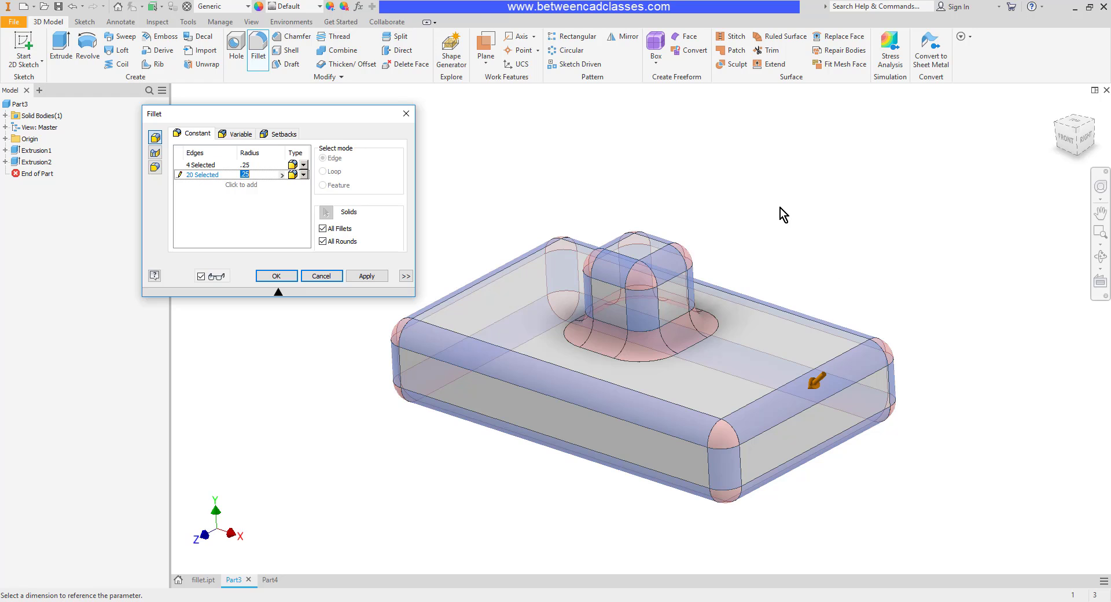
{"action": "left_click", "coordinate": [280, 276]}
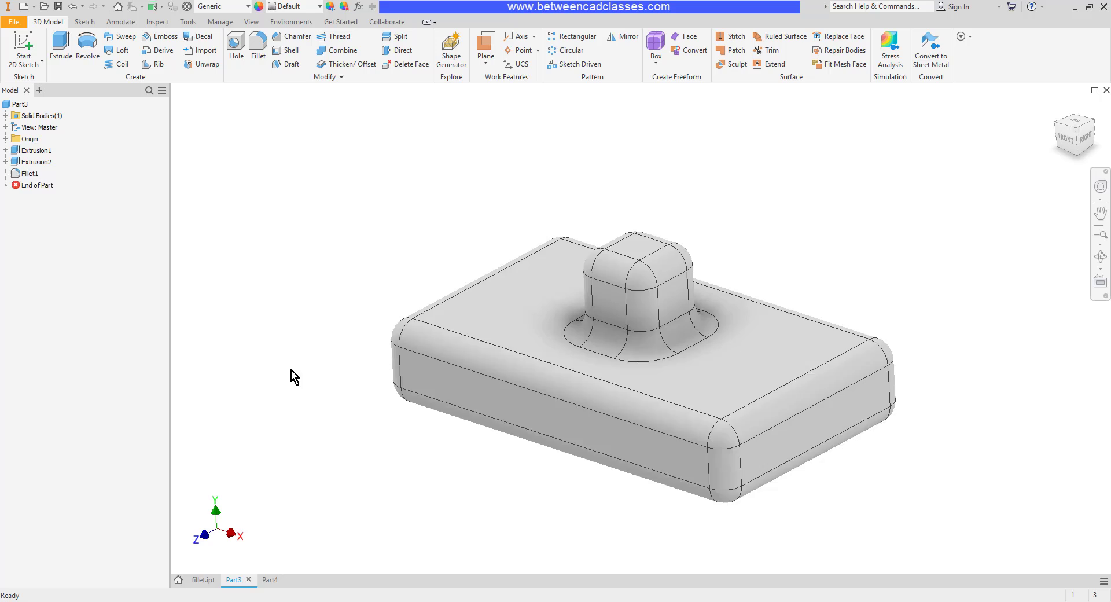
{"action": "key", "text": "ctrl+z"}
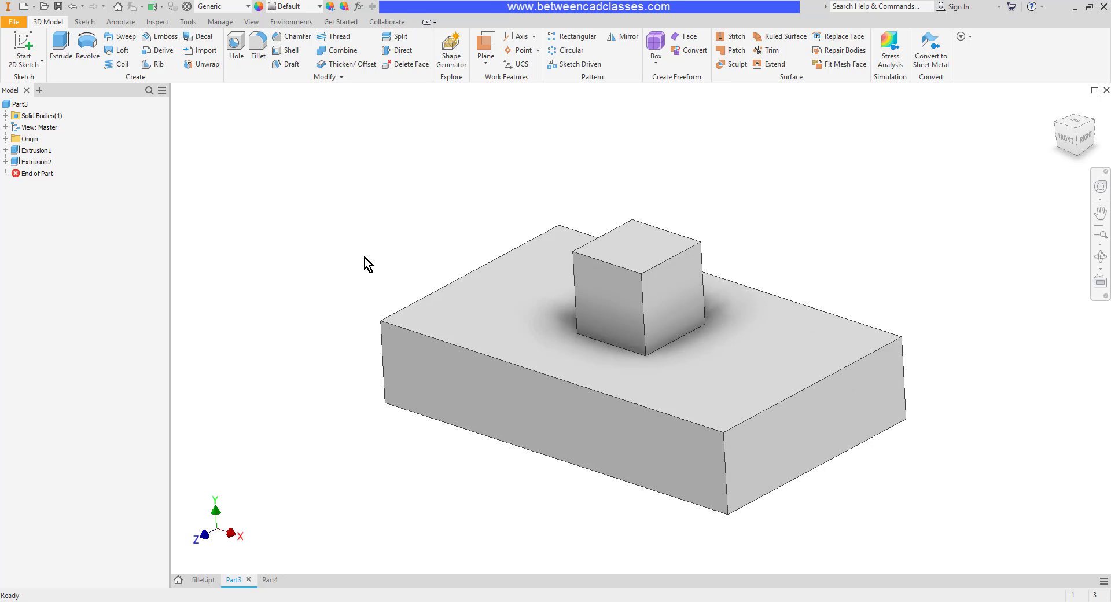
Create a variable-radius fillet on the front top edge with a 0.25 end radius
{"action": "left_click", "coordinate": [262, 55]}
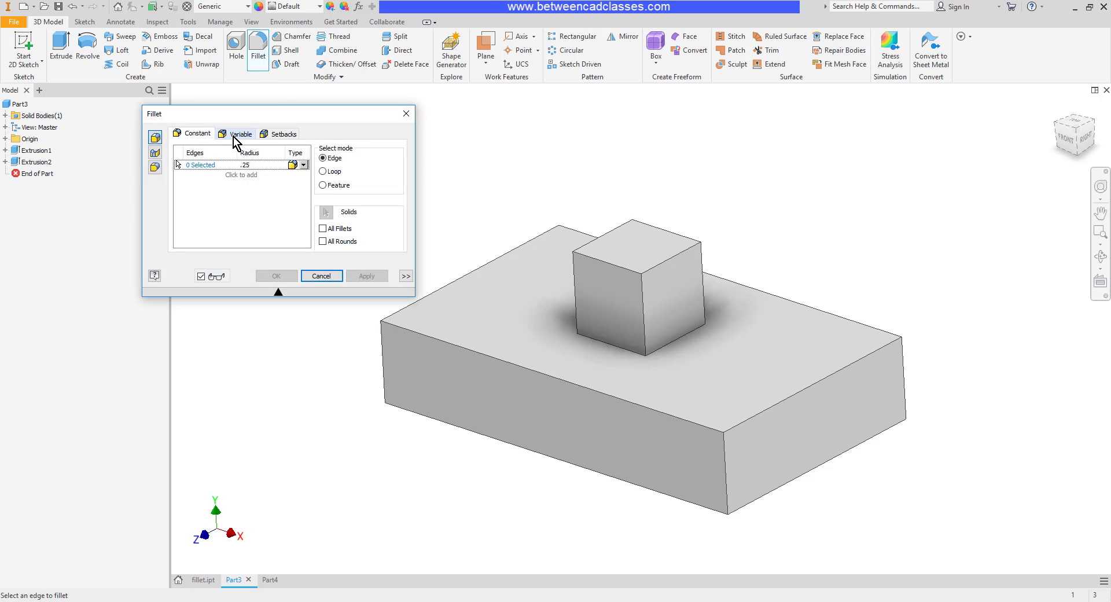
{"action": "left_click", "coordinate": [234, 137]}
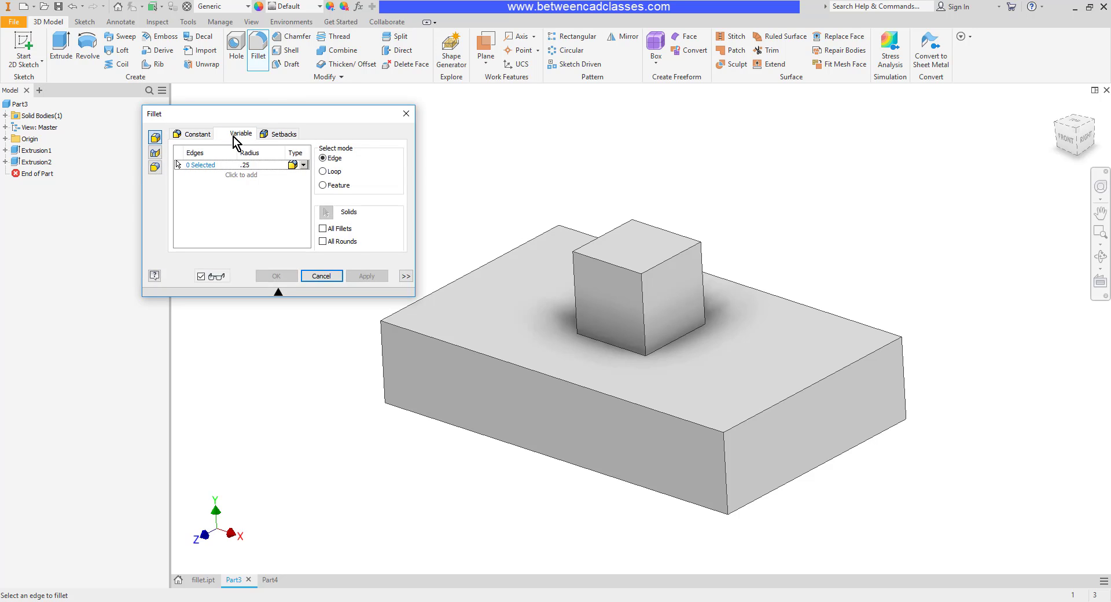
{"action": "left_click", "coordinate": [504, 364]}
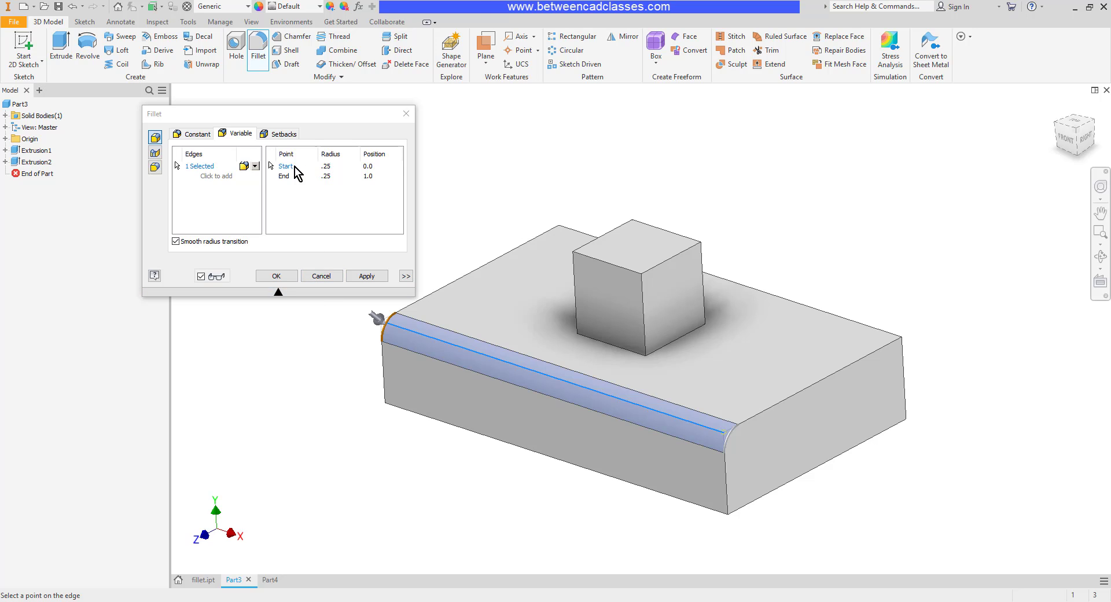
{"action": "left_click", "coordinate": [328, 176]}
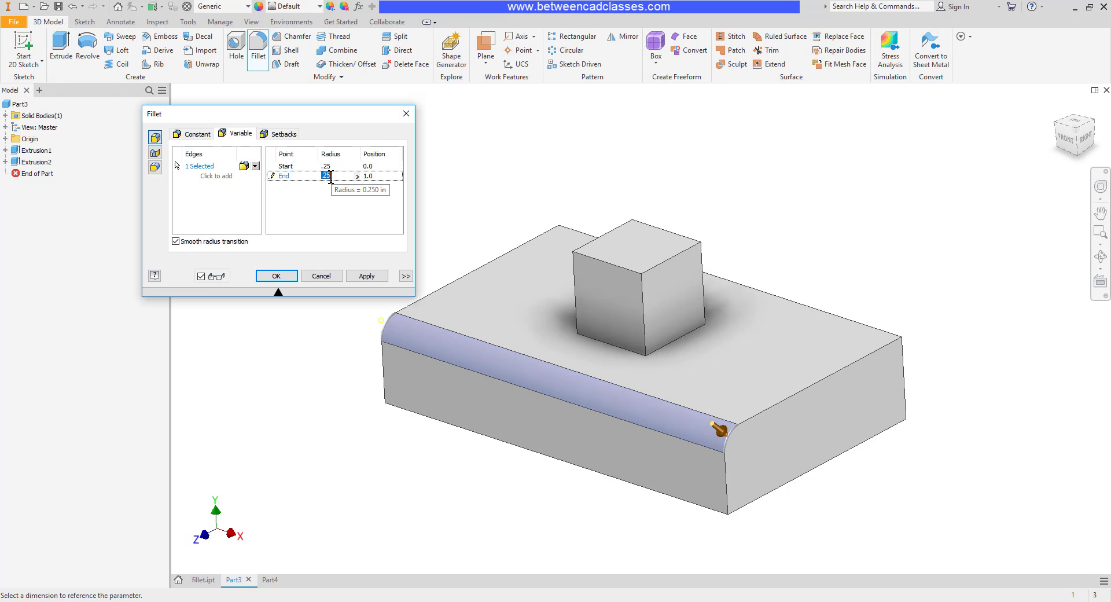
{"action": "key", "text": "BackSpace"}
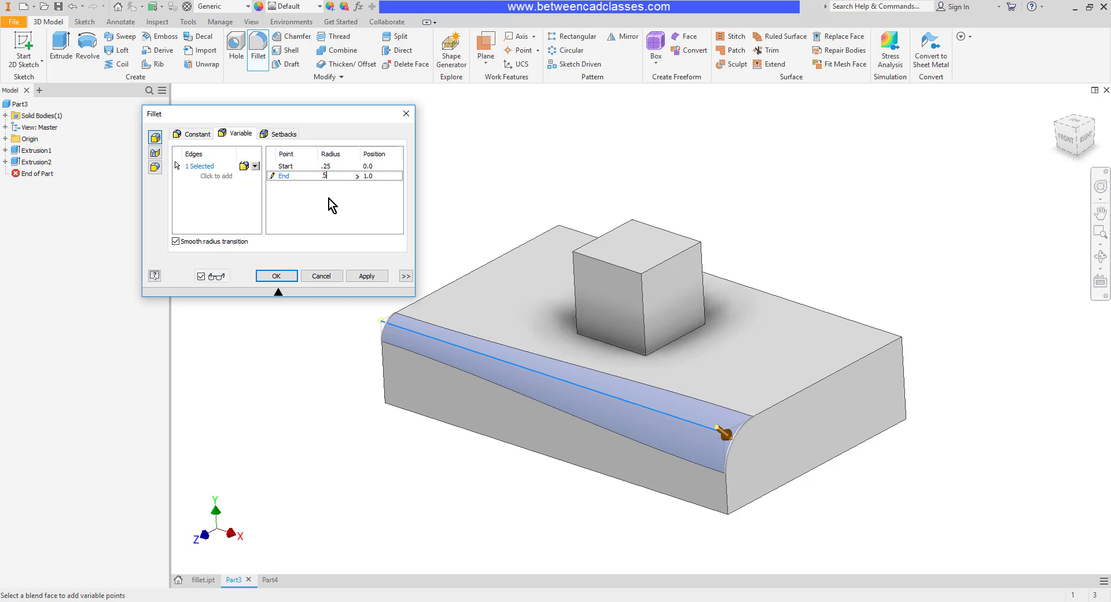
{"action": "type", "text": "2"}
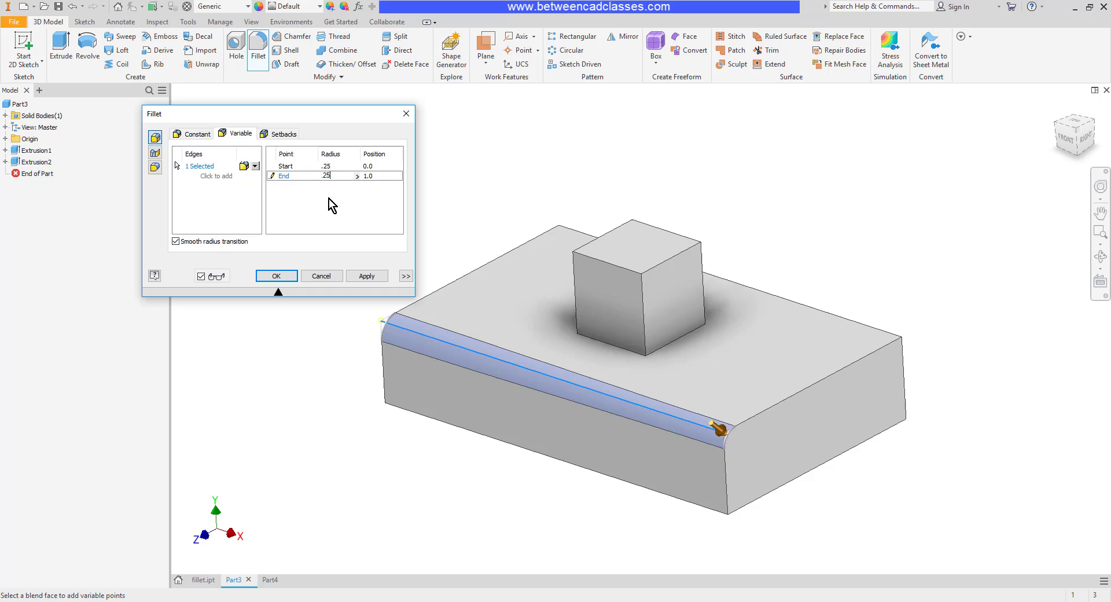
{"action": "type", "text": "5"}
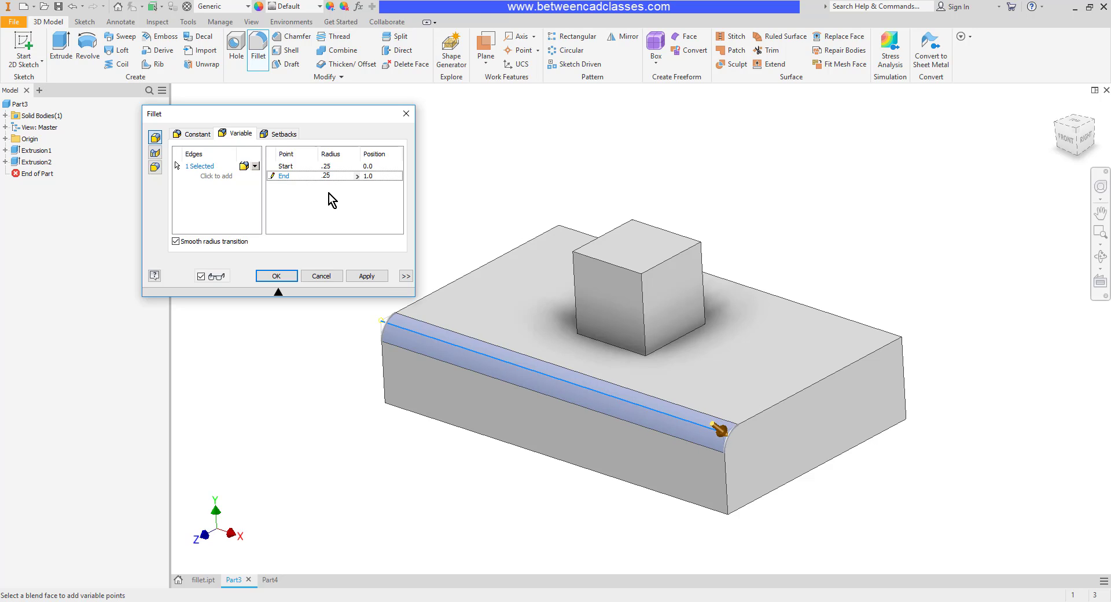
{"action": "left_click", "coordinate": [309, 203]}
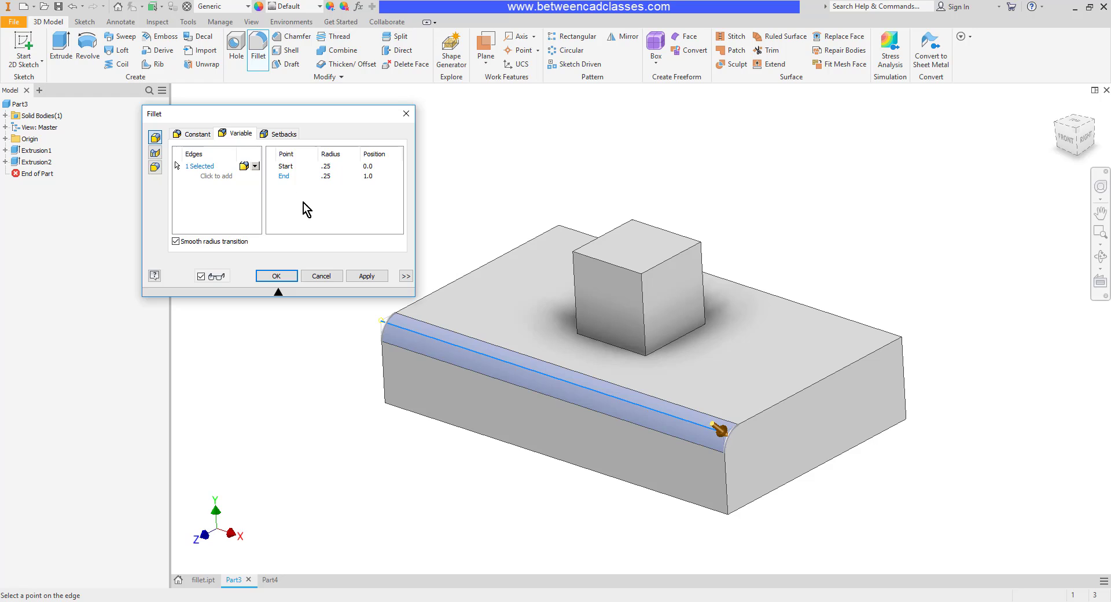
Add radius points along the edge at positions 0.5, 0.2242 and 0.7885
{"action": "left_click", "coordinate": [553, 377]}
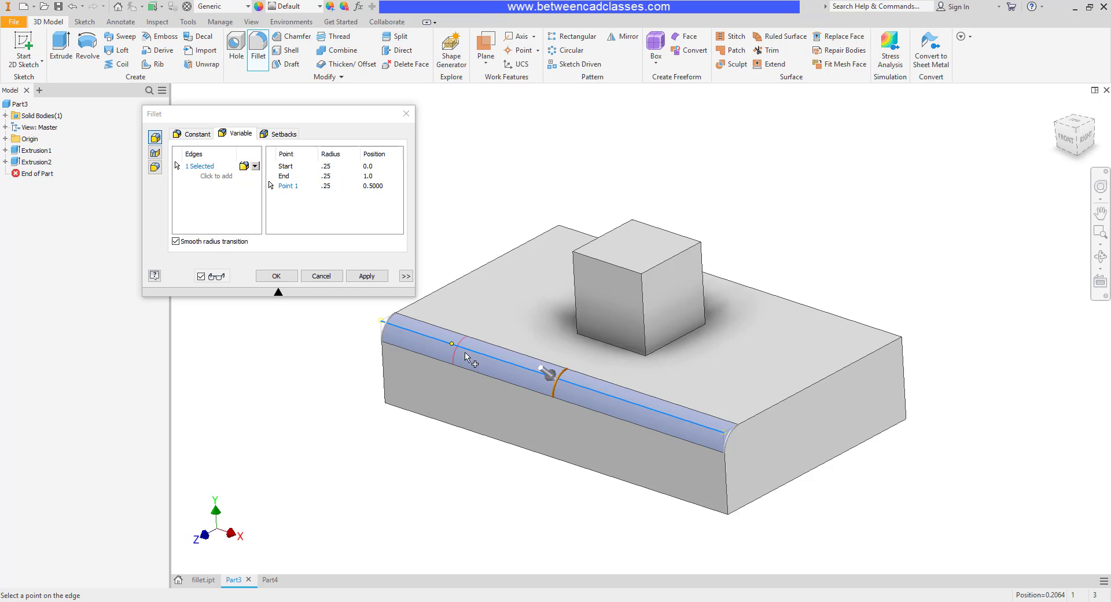
{"action": "left_click", "coordinate": [459, 346]}
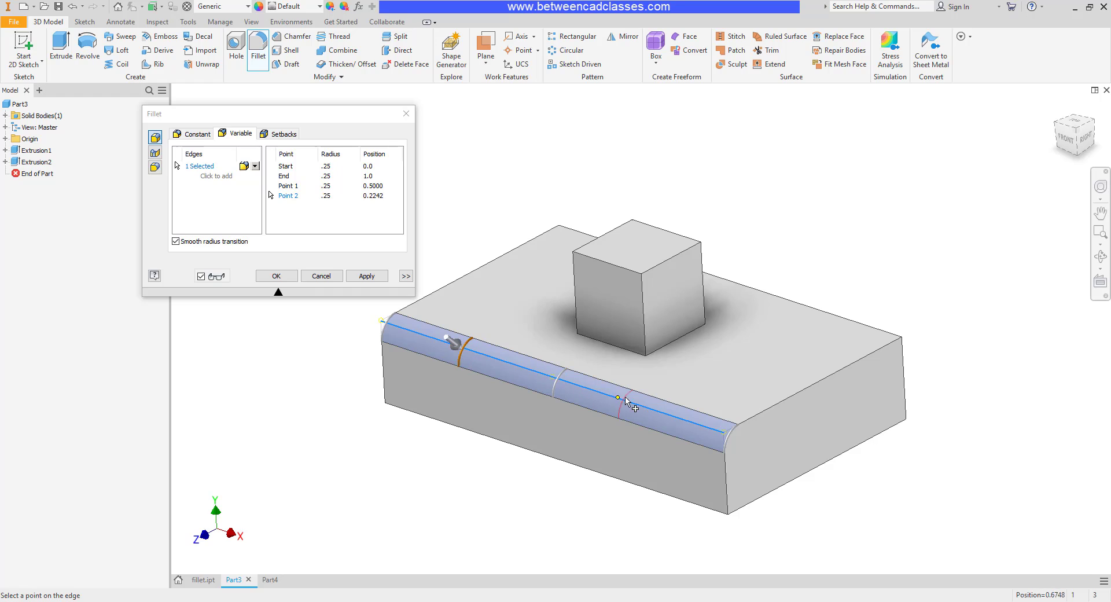
{"action": "left_click", "coordinate": [651, 408]}
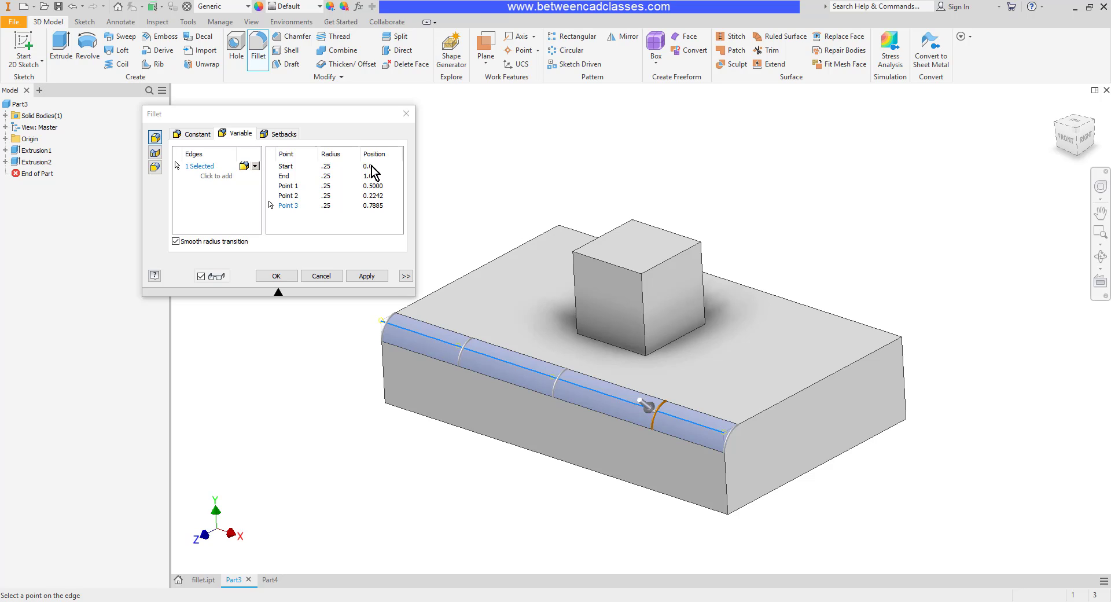
Place radius Points 2 and 3 at positions 0.25 and 0.75 along the edge
{"action": "left_click", "coordinate": [376, 196]}
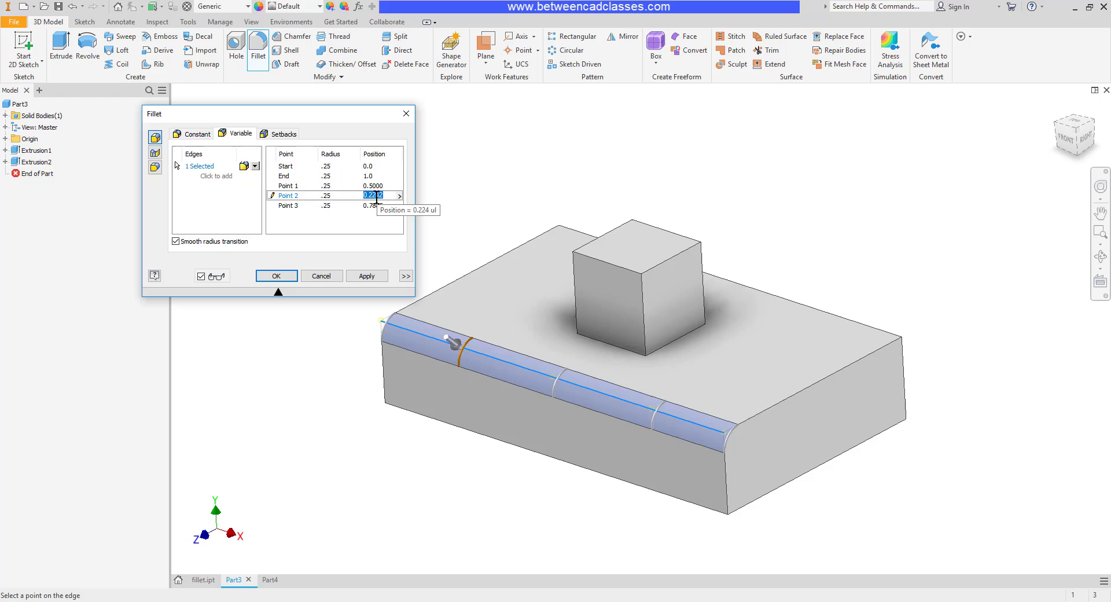
{"action": "type", "text": "."}
{"action": "type", "text": "25"}
{"action": "key", "text": "Return"}
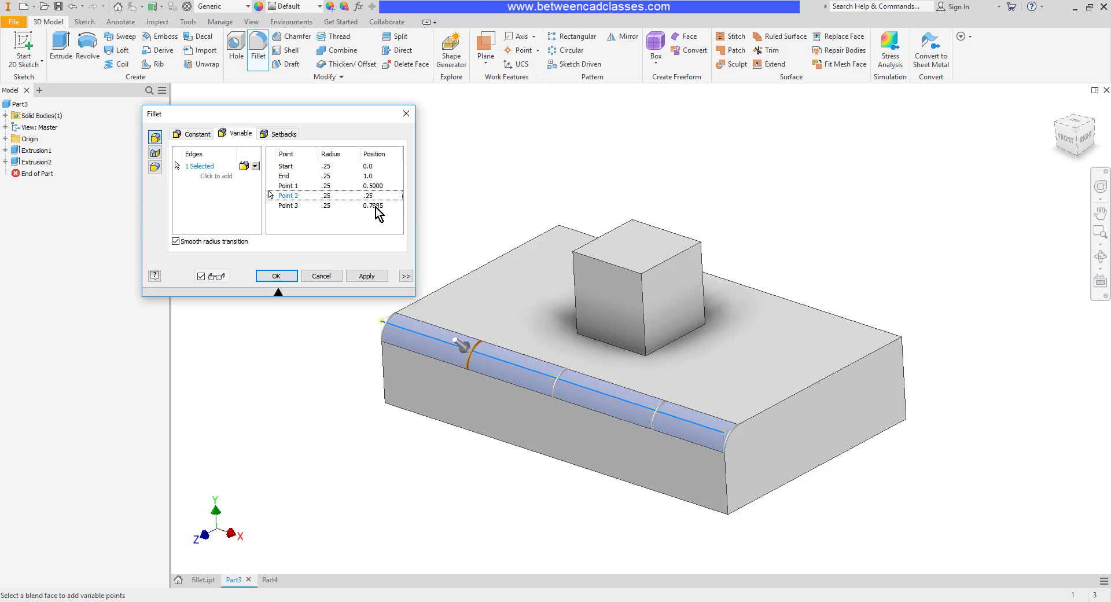
{"action": "double_click", "coordinate": [375, 205]}
{"action": "type", "text": ".7"}
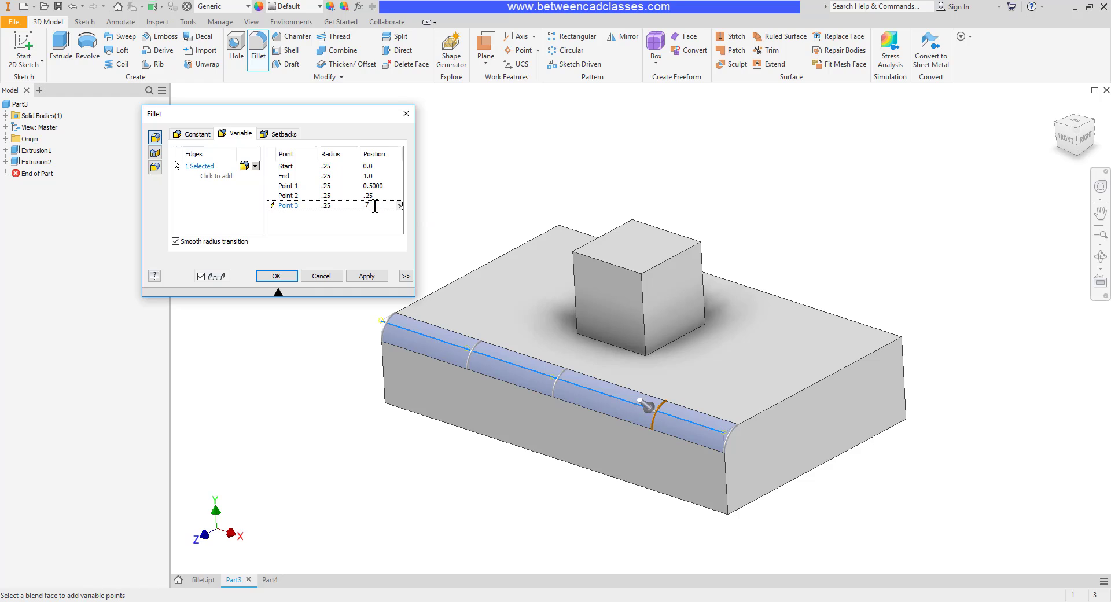
{"action": "left_click", "coordinate": [375, 207]}
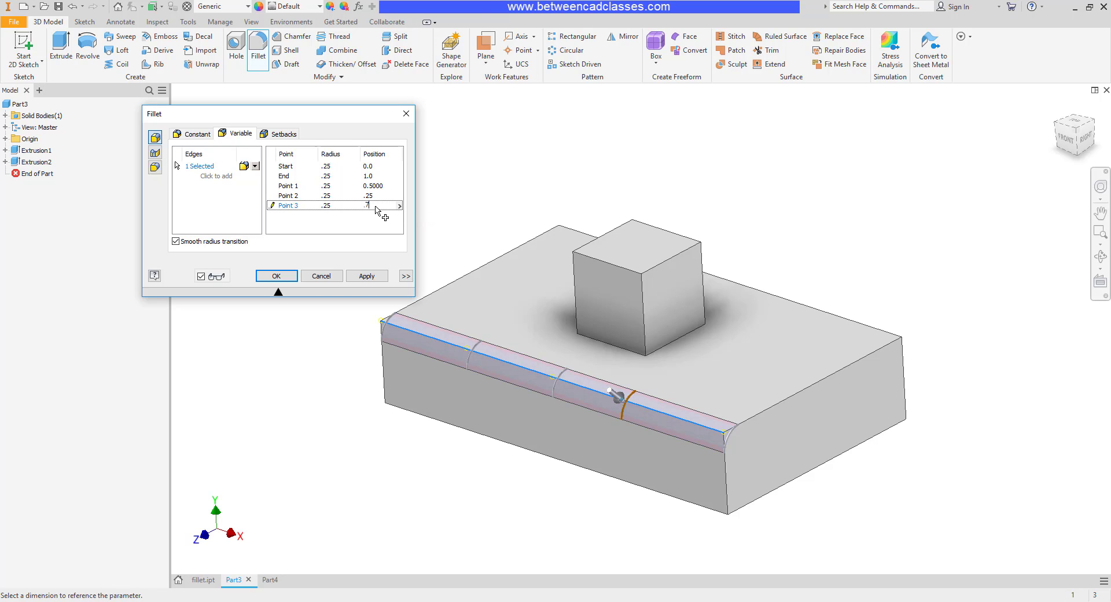
{"action": "type", "text": "5"}
{"action": "key", "text": "Return"}
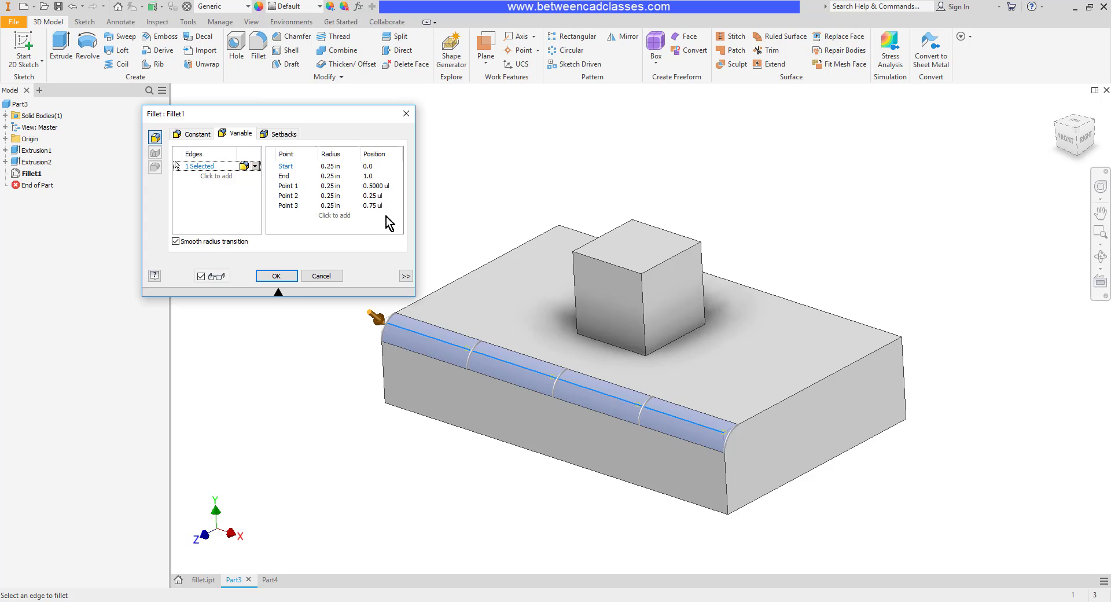
Set the radius to 0.5 in at Point 1 and 0.375 in at Points 2 and 3
{"action": "left_click", "coordinate": [331, 186]}
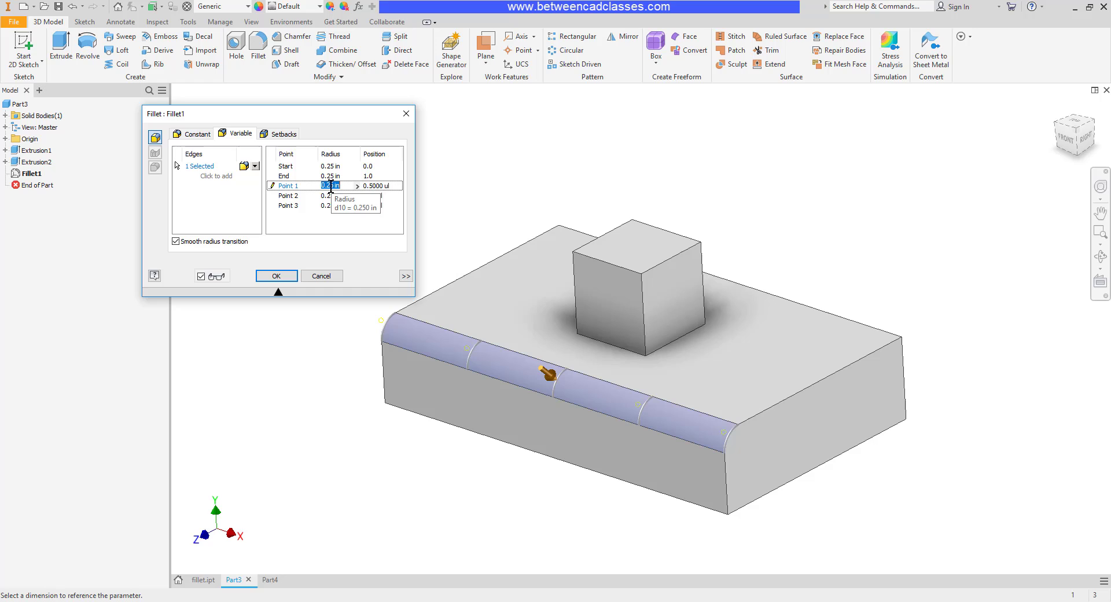
{"action": "type", "text": "5"}
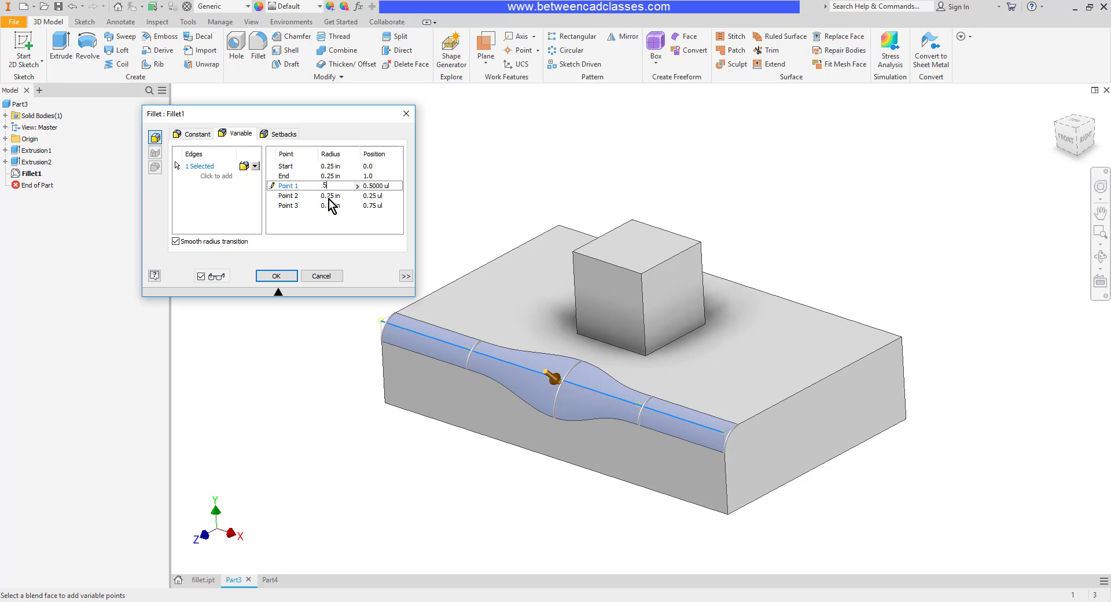
{"action": "left_click", "coordinate": [329, 196]}
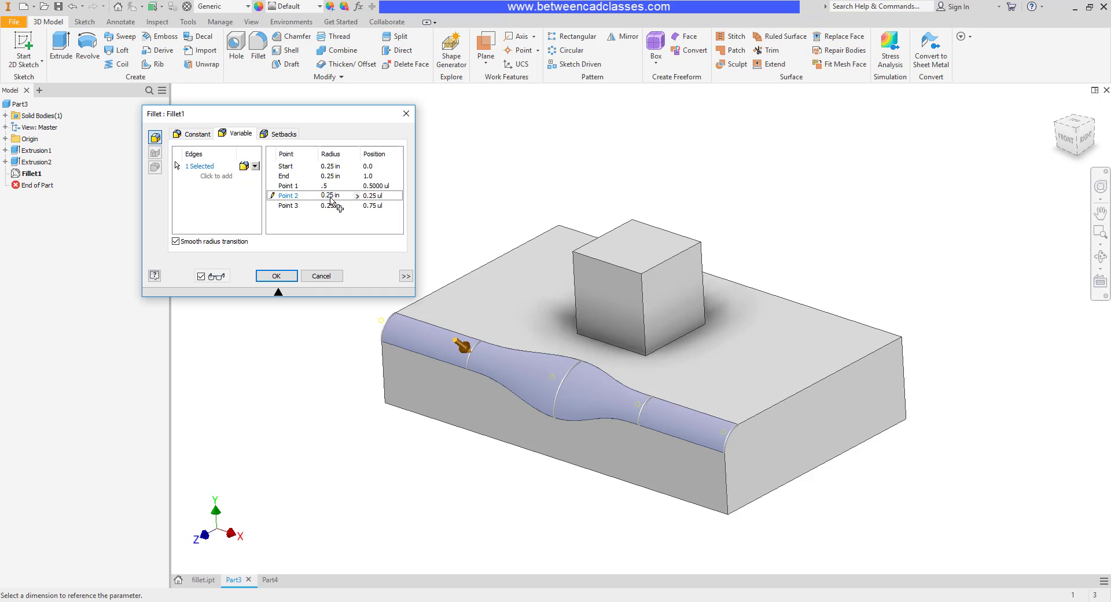
{"action": "key", "text": "BackSpace"}
{"action": "type", "text": "375"}
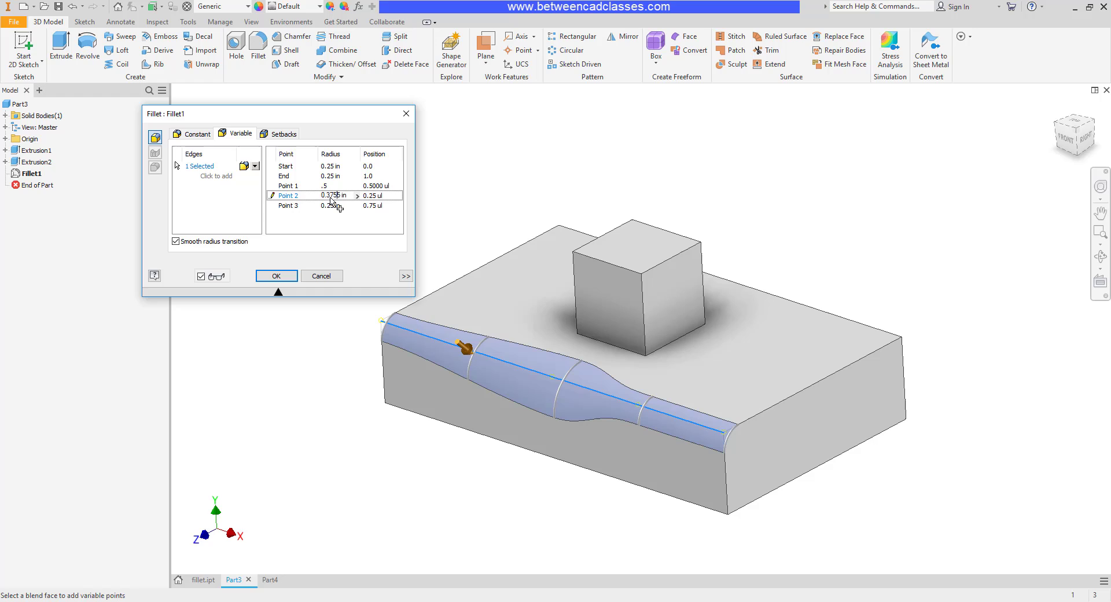
{"action": "left_click", "coordinate": [329, 205]}
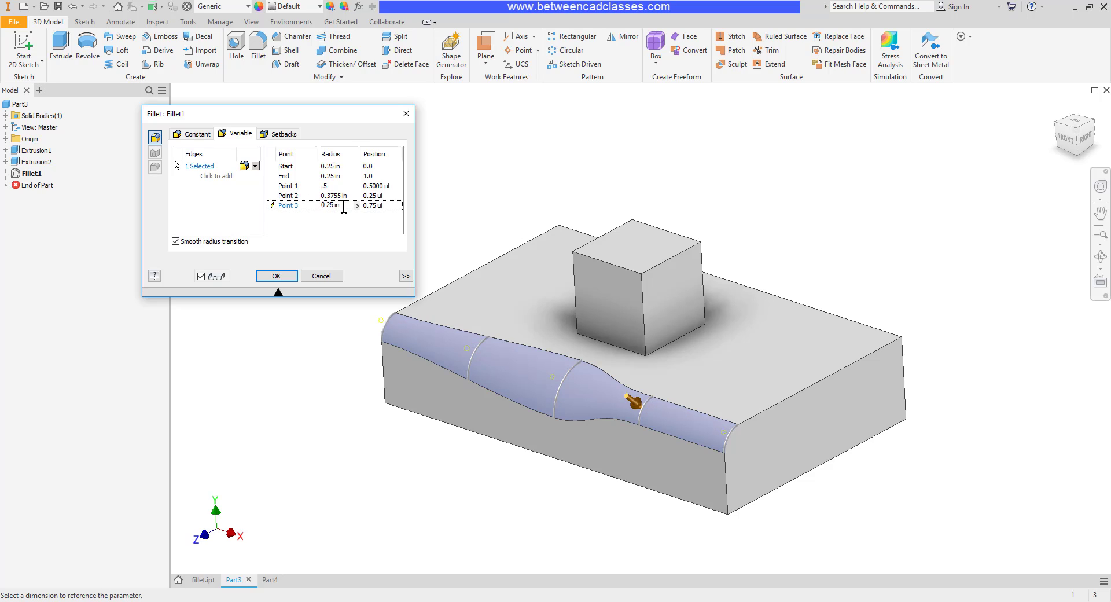
{"action": "key", "text": "BackSpace"}
{"action": "type", "text": "3"}
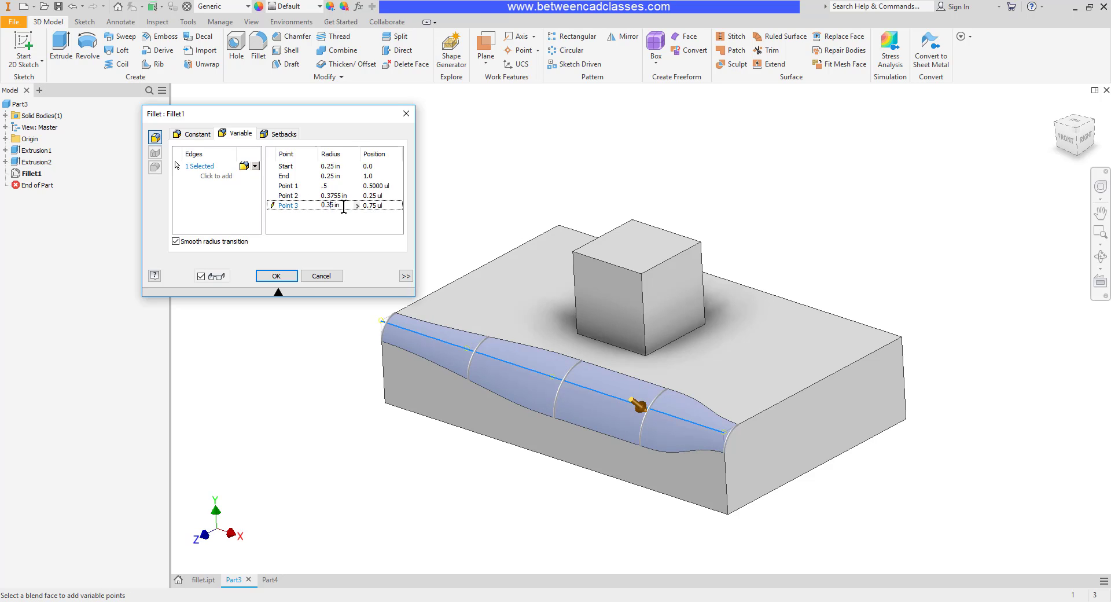
{"action": "type", "text": "7"}
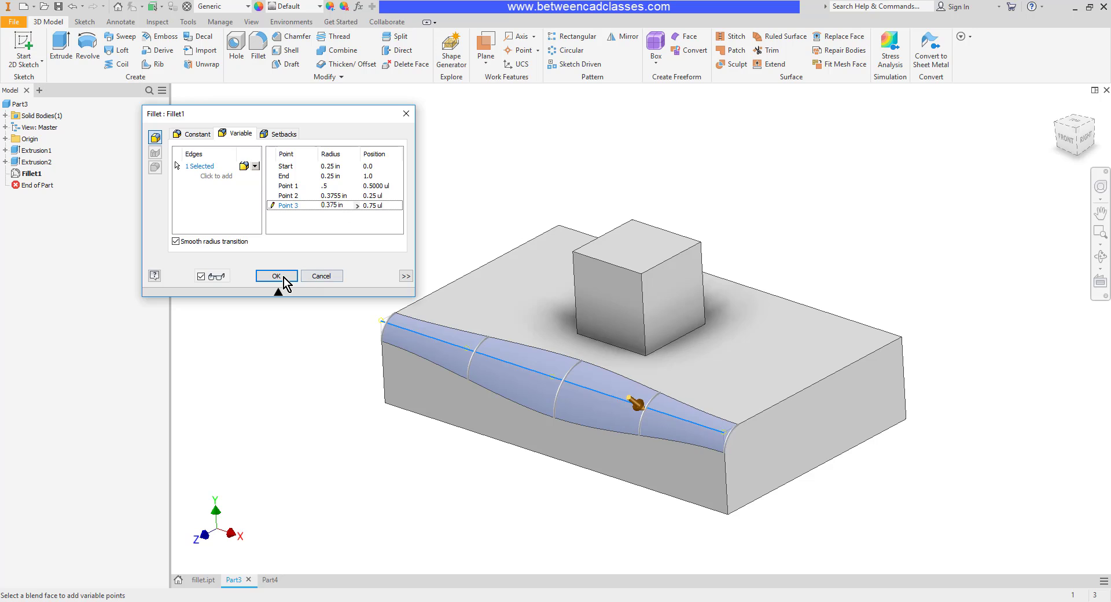
{"action": "left_click", "coordinate": [281, 279]}
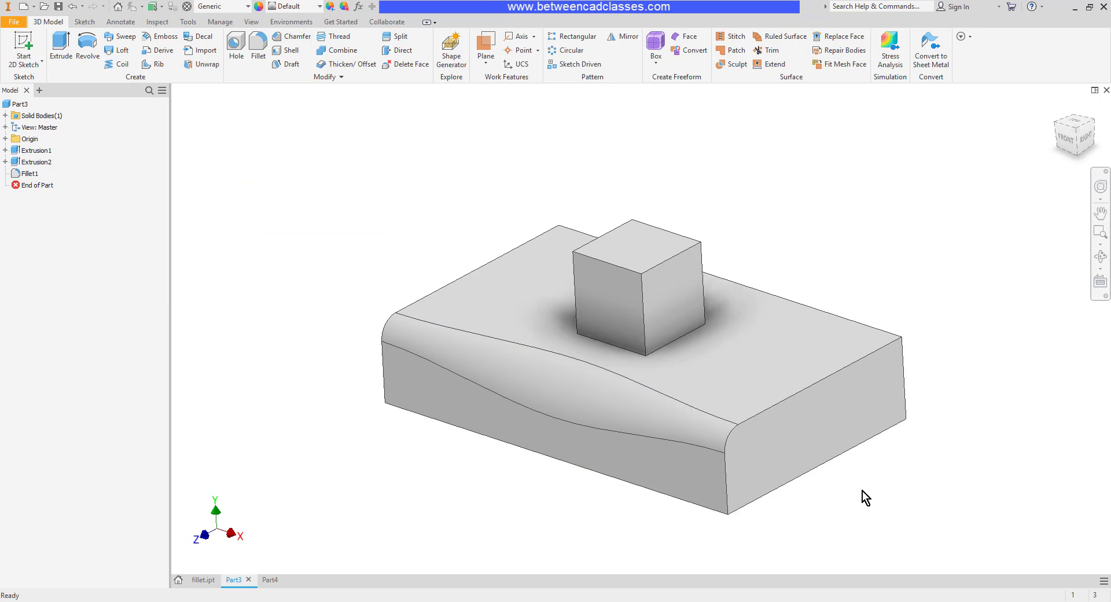
Orbit to check the finished fillet, then switch to the Part4 document
{"action": "mouse_move", "coordinate": [860, 498]}
{"action": "middle_mouse_down", "text": "shift"}
{"action": "mouse_move", "coordinate": [788, 484]}
{"action": "mouse_move", "coordinate": [787, 504]}
{"action": "mouse_move", "coordinate": [876, 483]}
{"action": "mouse_move", "coordinate": [911, 498]}
{"action": "mouse_move", "coordinate": [885, 517]}
{"action": "mouse_move", "coordinate": [900, 495]}
{"action": "mouse_move", "coordinate": [883, 504]}
{"action": "middle_mouse_up", "text": "shift"}
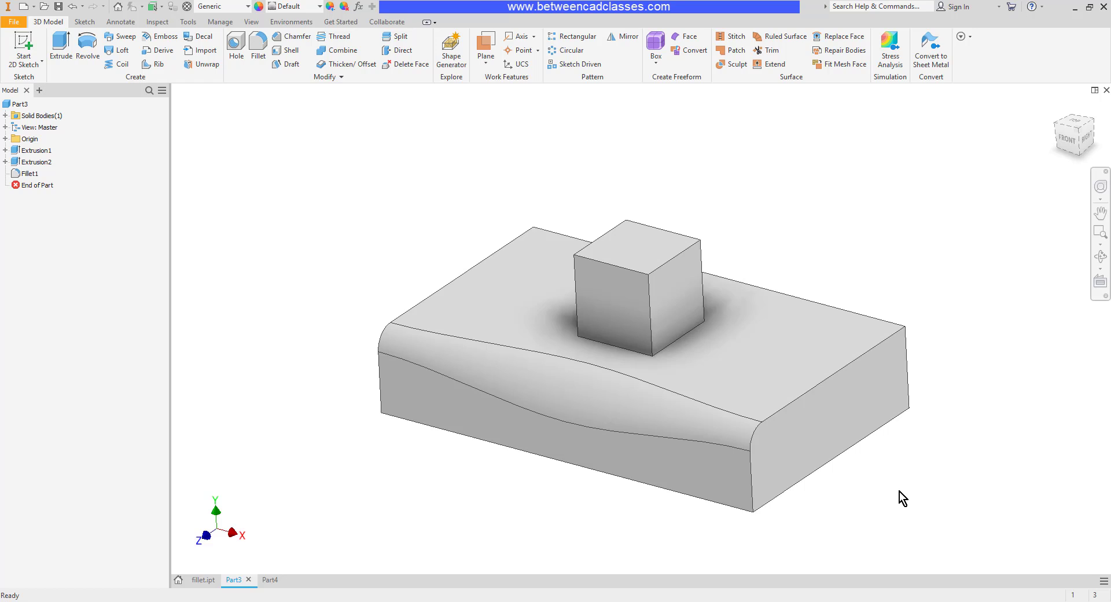
{"action": "key", "text": "ctrl+Tab"}
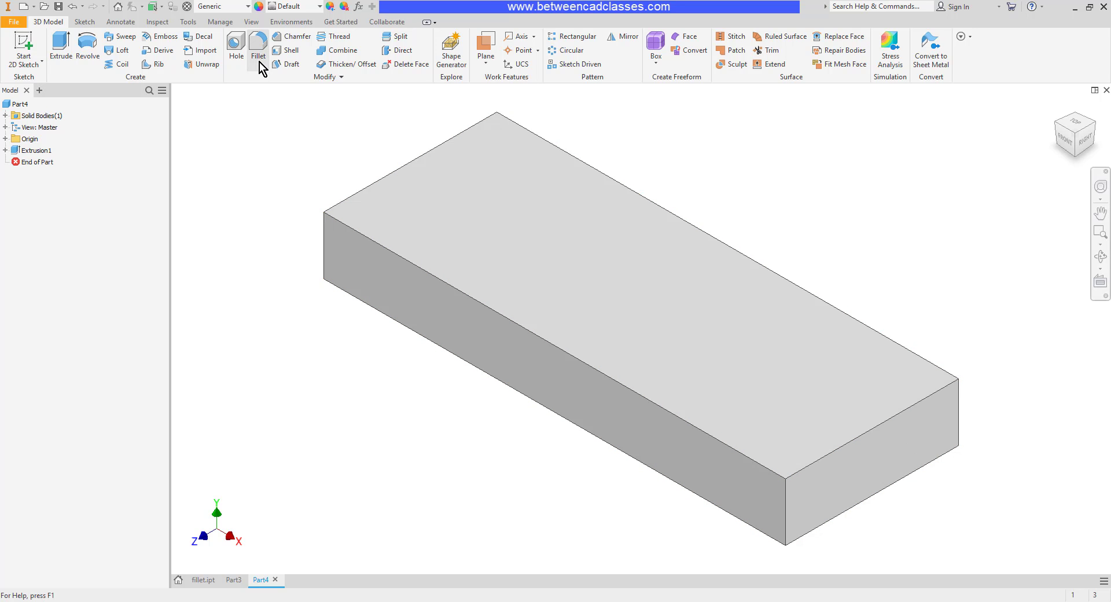
Full-round fillet the right end face between the block's front and back faces
{"action": "left_click", "coordinate": [259, 62]}
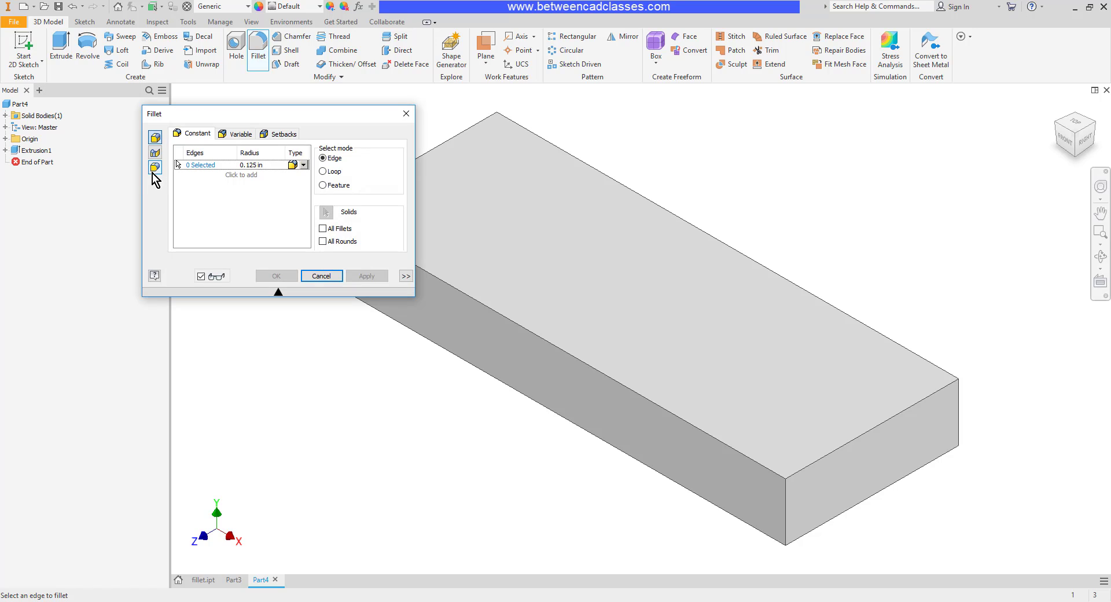
{"action": "left_click", "coordinate": [154, 169]}
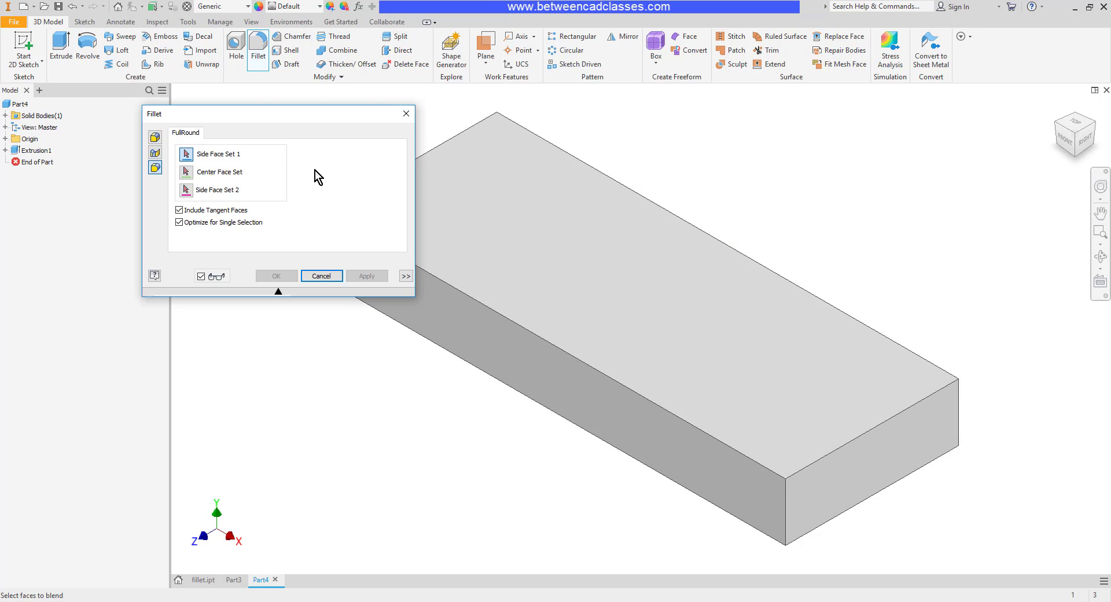
{"action": "left_click", "coordinate": [707, 462]}
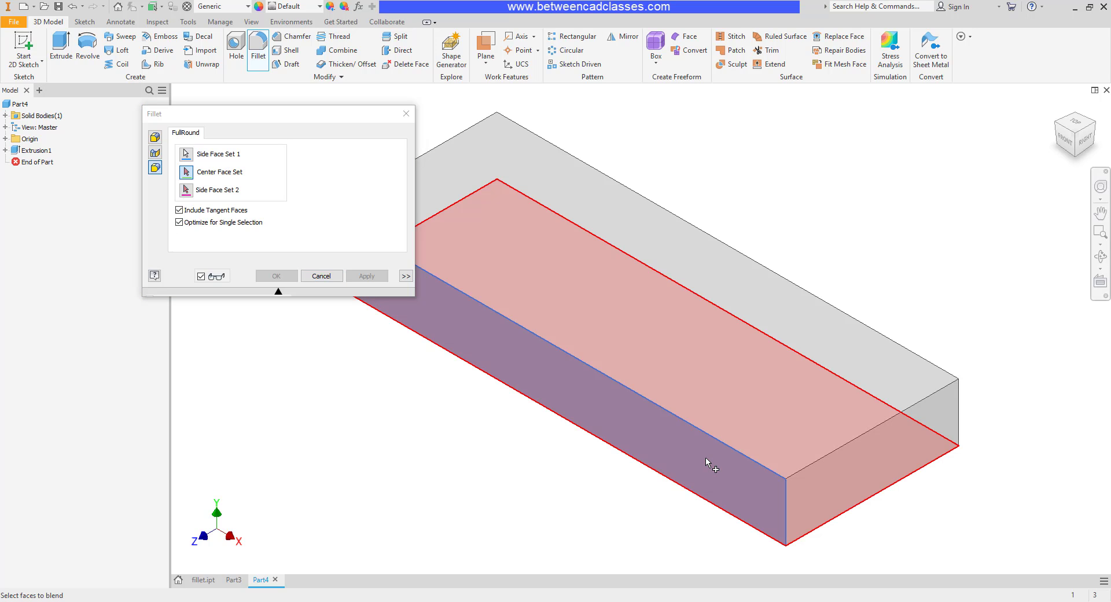
{"action": "left_click", "coordinate": [894, 460]}
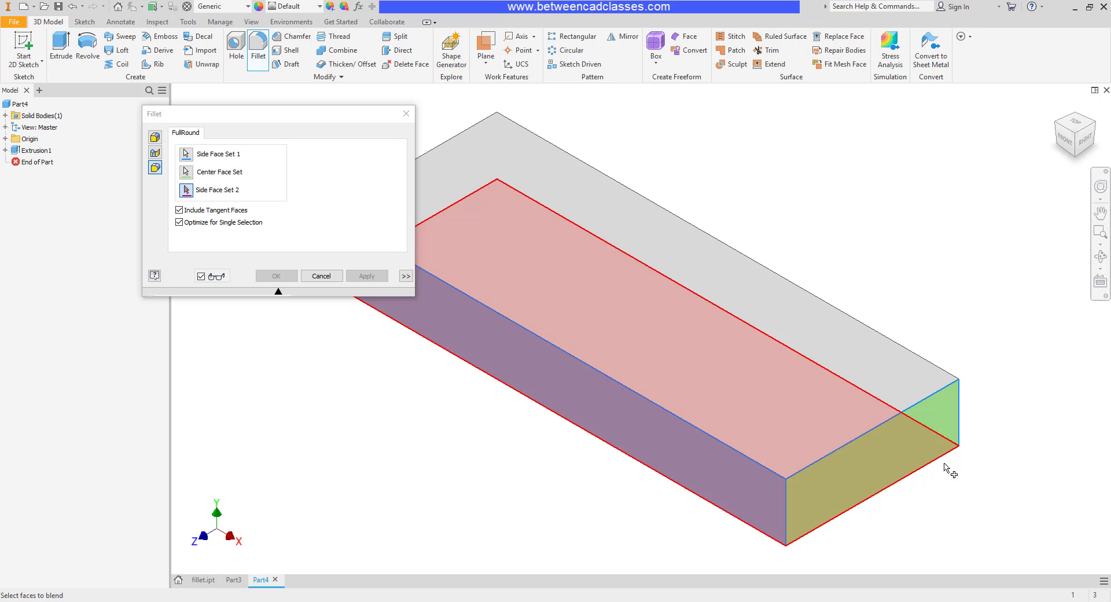
{"action": "mouse_move", "coordinate": [1029, 424]}
{"action": "middle_mouse_down", "text": "shift"}
{"action": "mouse_move", "coordinate": [950, 427]}
{"action": "mouse_move", "coordinate": [935, 440]}
{"action": "middle_mouse_up", "text": "shift"}
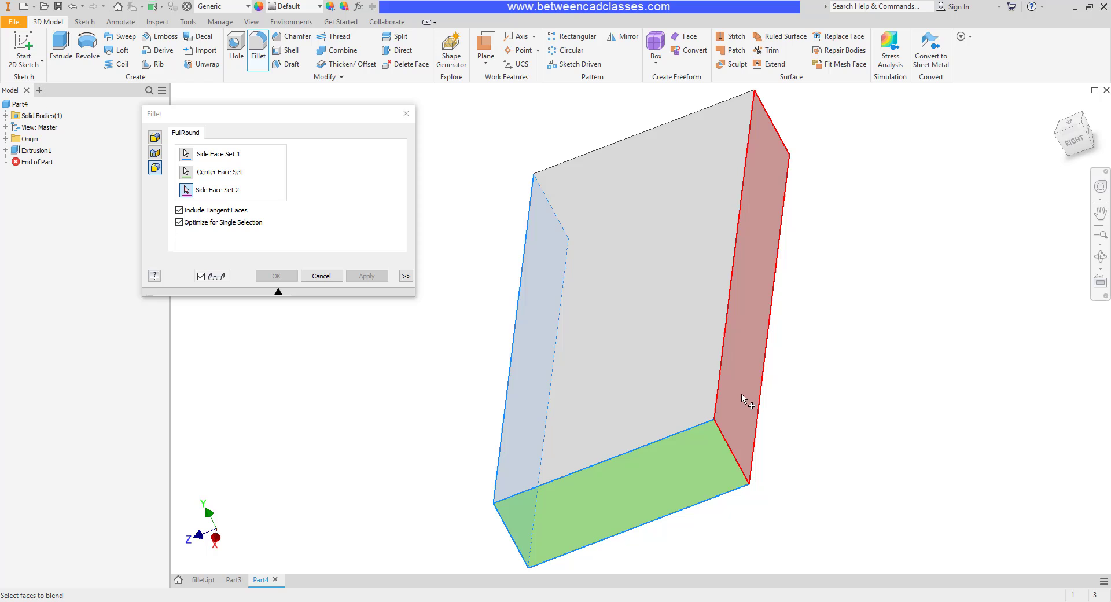
{"action": "left_click", "coordinate": [743, 399]}
{"action": "mouse_move", "coordinate": [801, 483]}
{"action": "middle_mouse_down", "text": "shift"}
{"action": "mouse_move", "coordinate": [852, 453]}
{"action": "mouse_move", "coordinate": [908, 481]}
{"action": "middle_mouse_up", "text": "shift"}
{"action": "left_click", "coordinate": [276, 276]}
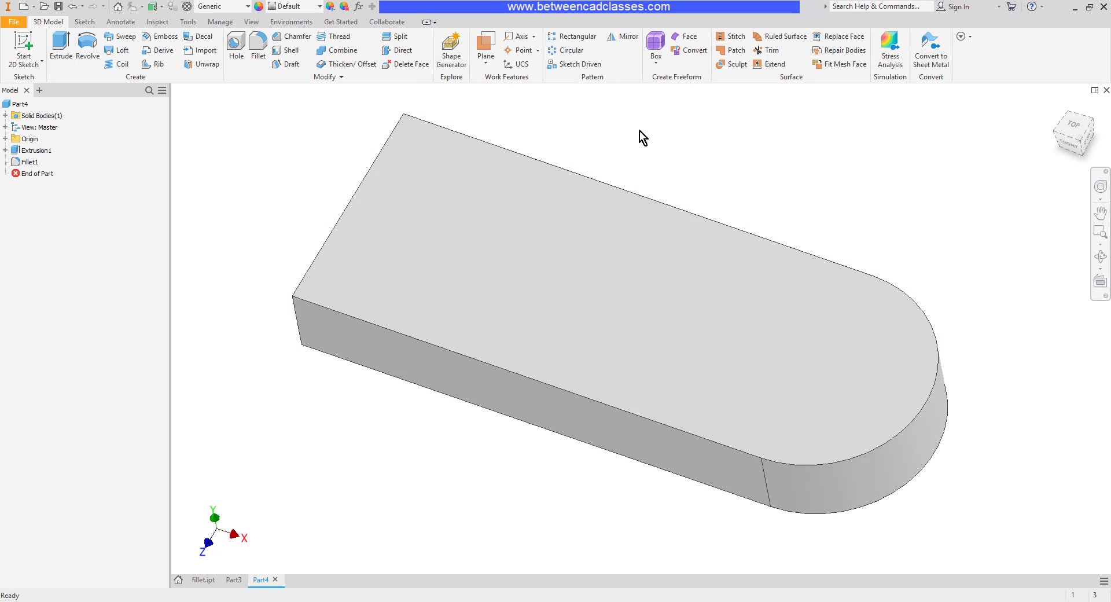
Full-round fillet the remaining square end face between both long side faces
{"action": "middle_click_drag", "start_coordinate": [661, 140], "coordinate": [694, 159]}
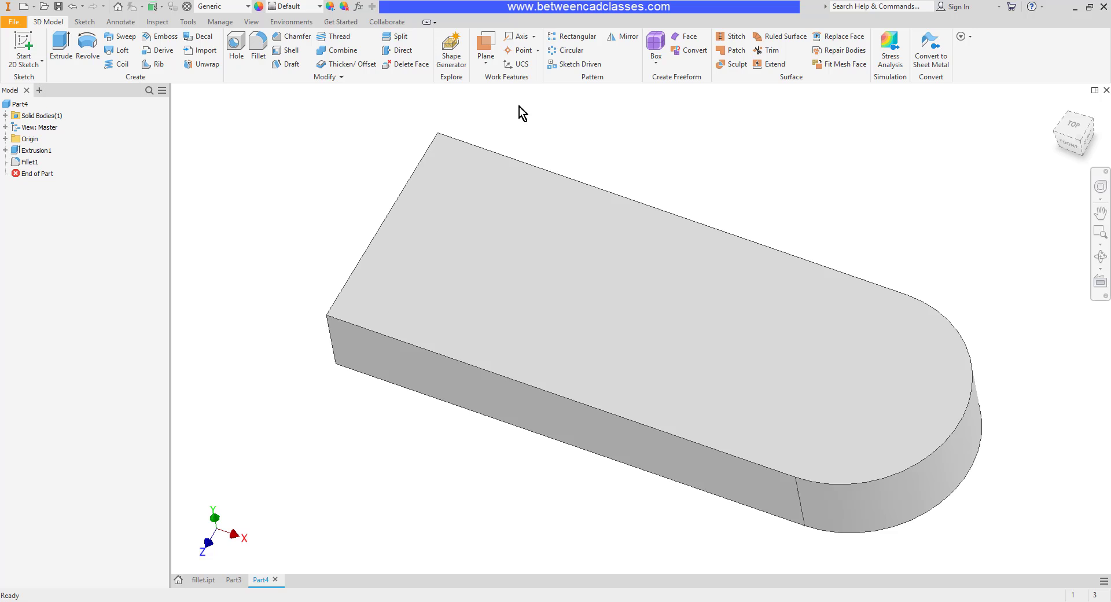
{"action": "left_click", "coordinate": [254, 57]}
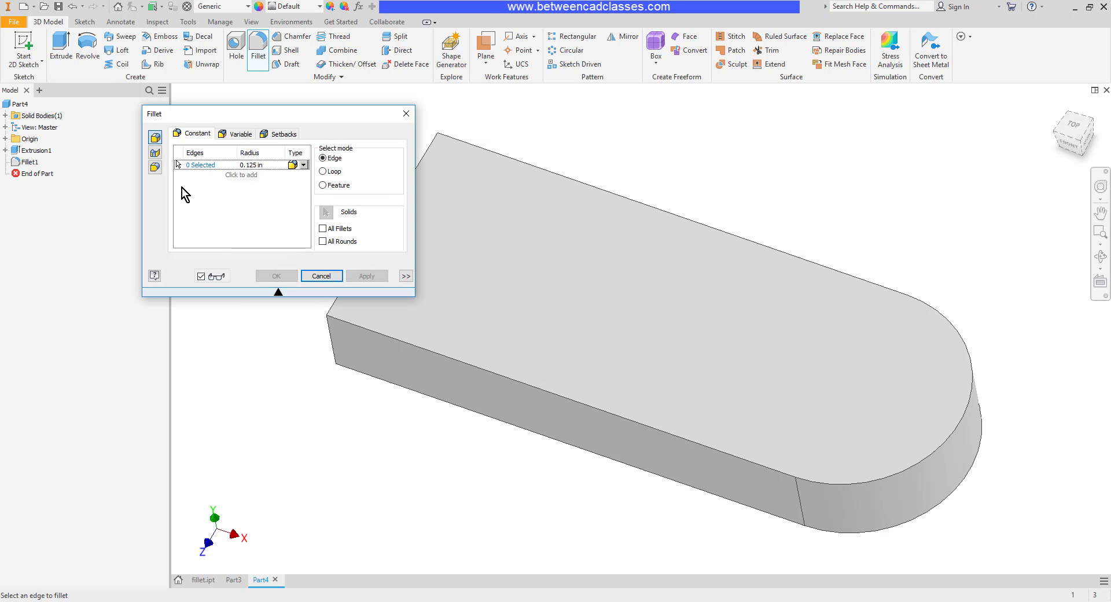
{"action": "left_click", "coordinate": [154, 168]}
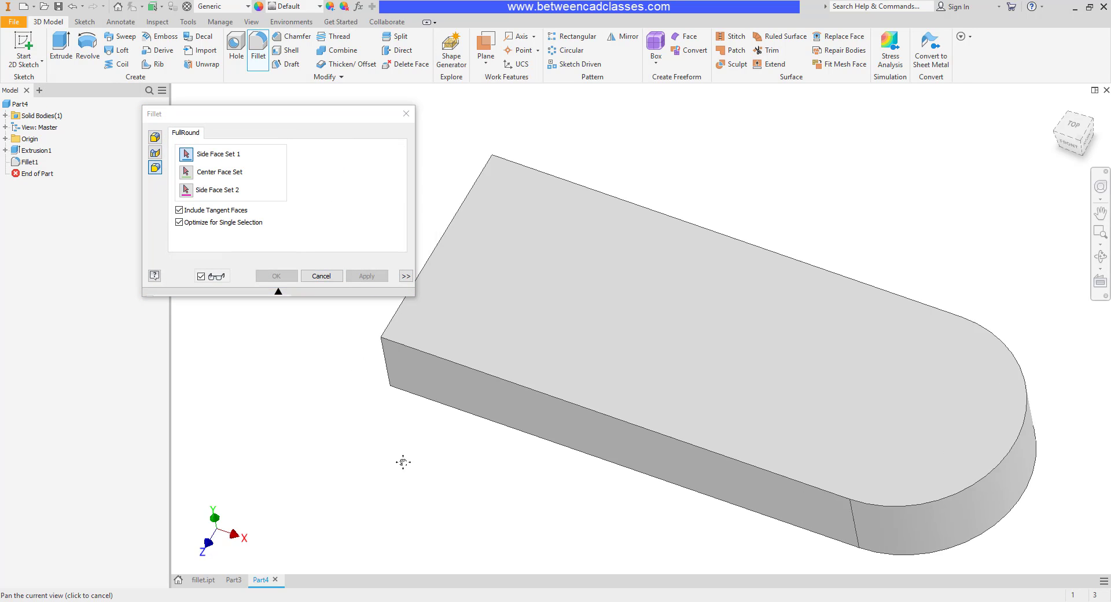
{"action": "middle_click_drag", "start_coordinate": [425, 382], "coordinate": [570, 434]}
{"action": "left_click", "coordinate": [570, 435]}
{"action": "mouse_move", "coordinate": [509, 462]}
{"action": "middle_mouse_down", "text": "shift"}
{"action": "mouse_move", "coordinate": [608, 463]}
{"action": "mouse_move", "coordinate": [618, 386]}
{"action": "middle_mouse_up", "text": "shift"}
{"action": "left_click", "coordinate": [618, 386]}
{"action": "mouse_move", "coordinate": [518, 370]}
{"action": "middle_mouse_down", "text": "shift"}
{"action": "mouse_move", "coordinate": [488, 424]}
{"action": "mouse_move", "coordinate": [561, 439]}
{"action": "middle_mouse_up", "text": "shift"}
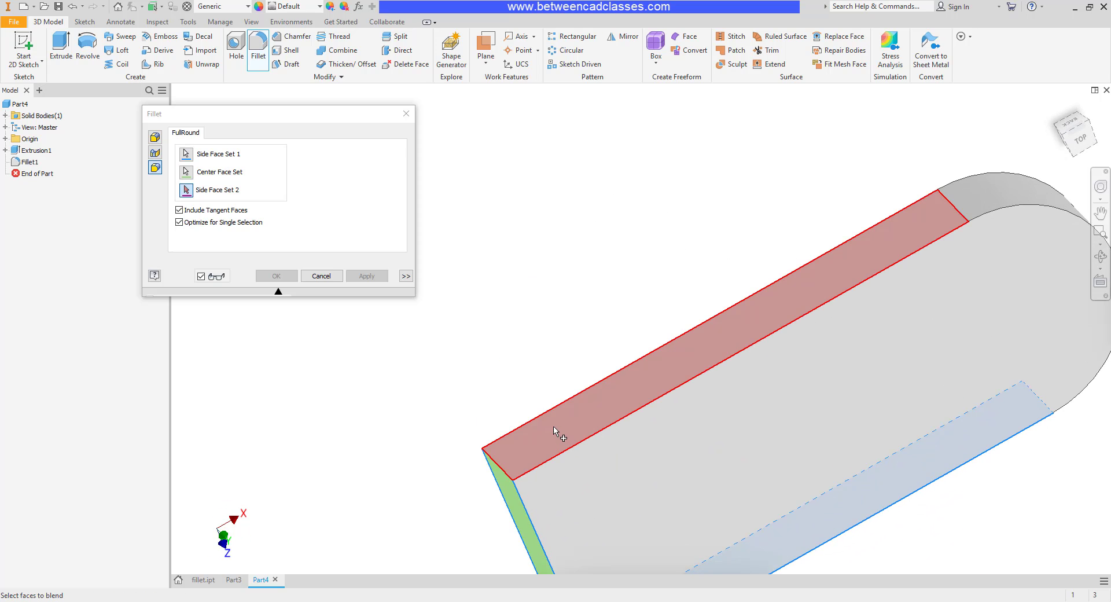
{"action": "left_click", "coordinate": [559, 437]}
{"action": "left_click", "coordinate": [276, 275]}
{"action": "mouse_move", "coordinate": [642, 436]}
{"action": "middle_mouse_down", "text": "shift"}
{"action": "mouse_move", "coordinate": [800, 409]}
{"action": "mouse_move", "coordinate": [726, 377]}
{"action": "mouse_move", "coordinate": [772, 405]}
{"action": "mouse_move", "coordinate": [640, 377]}
{"action": "middle_mouse_up", "text": "shift"}
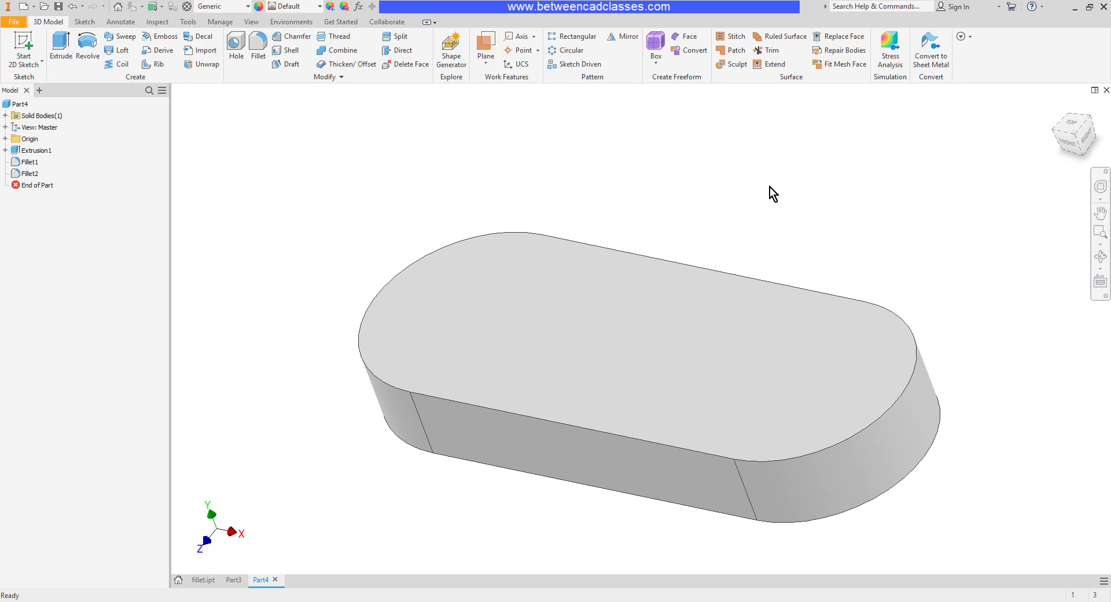
Round the slot block's entire top edge loop with a 0.125 in fillet
{"action": "left_click", "coordinate": [258, 48]}
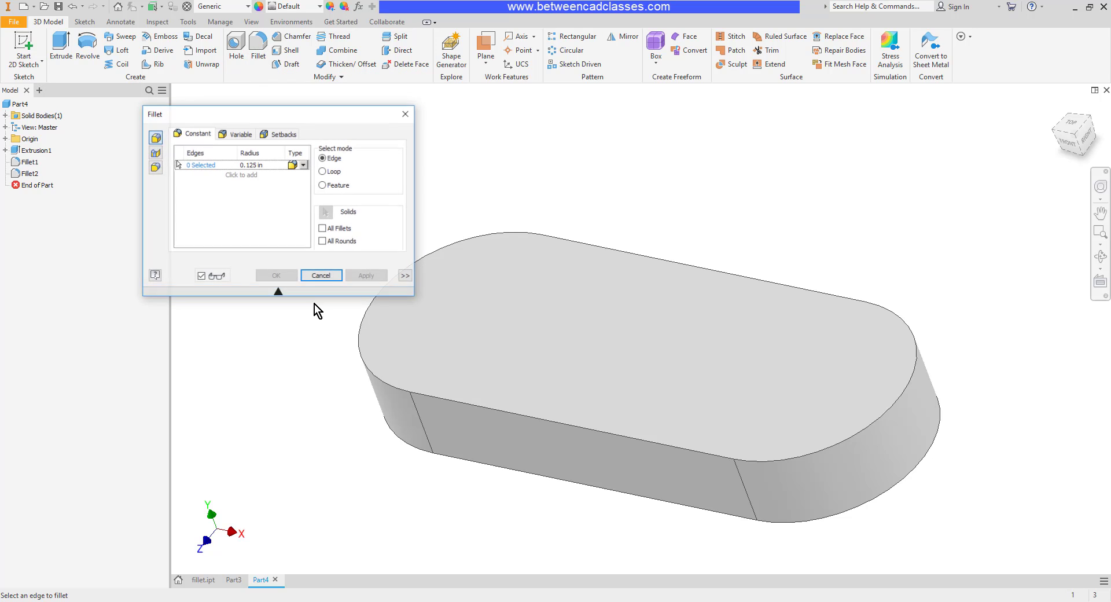
{"action": "left_click", "coordinate": [538, 420]}
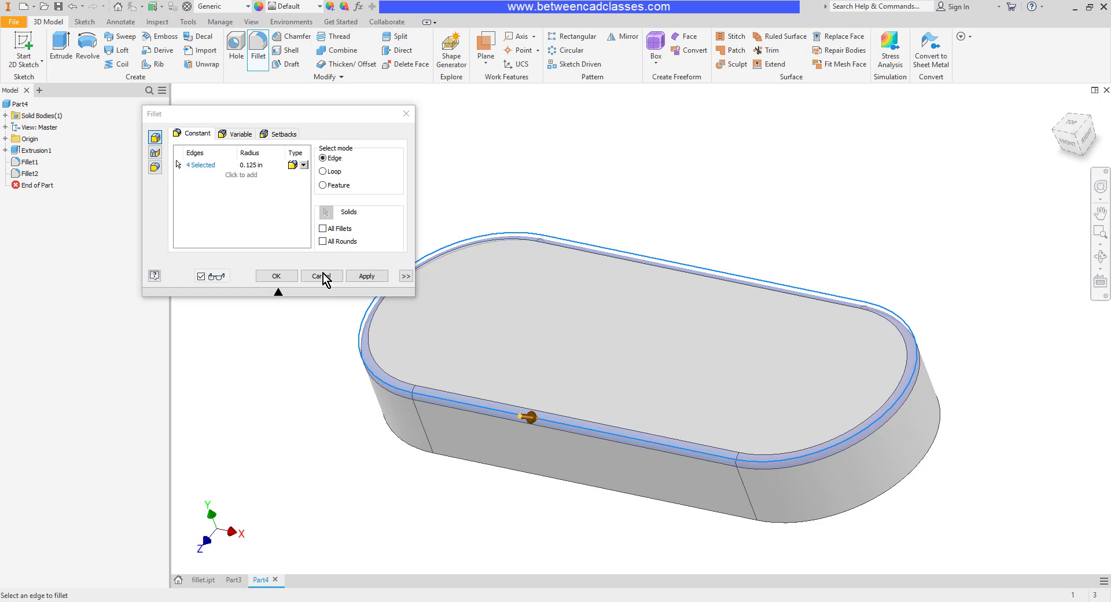
{"action": "left_click", "coordinate": [276, 276]}
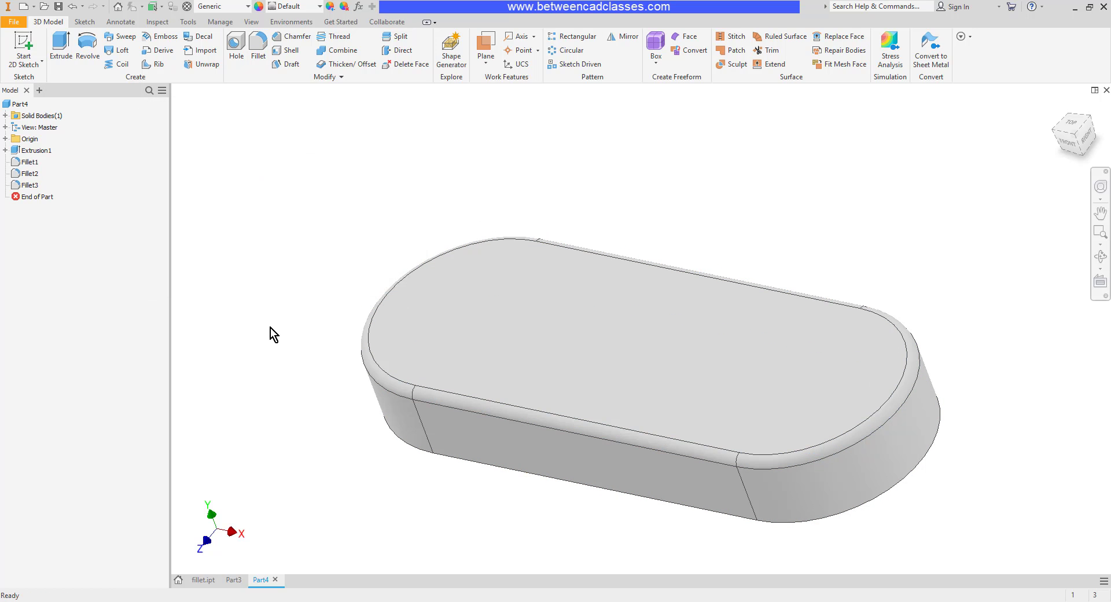
{"action": "key", "text": "f"}
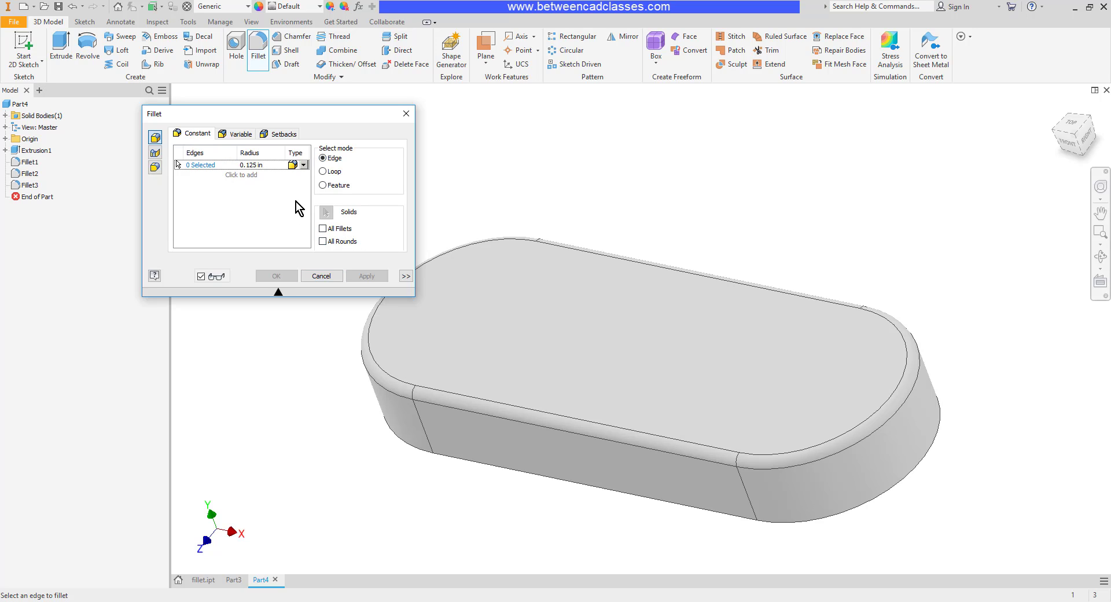
Switch the new fillet to Full Round Fillet mode
{"action": "left_click", "coordinate": [242, 135]}
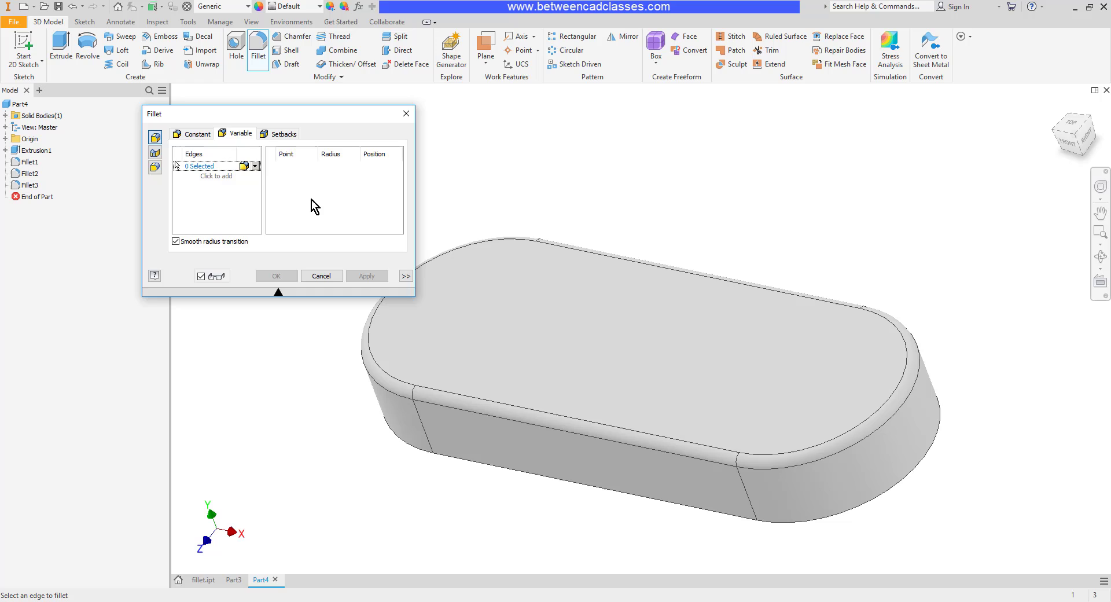
{"action": "left_click", "coordinate": [155, 167]}
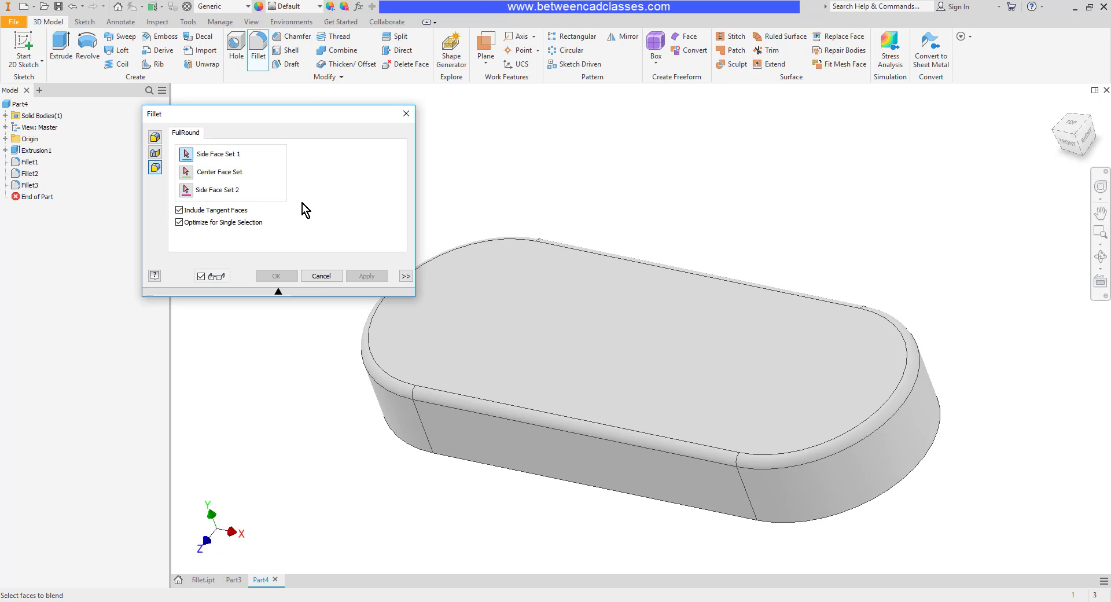